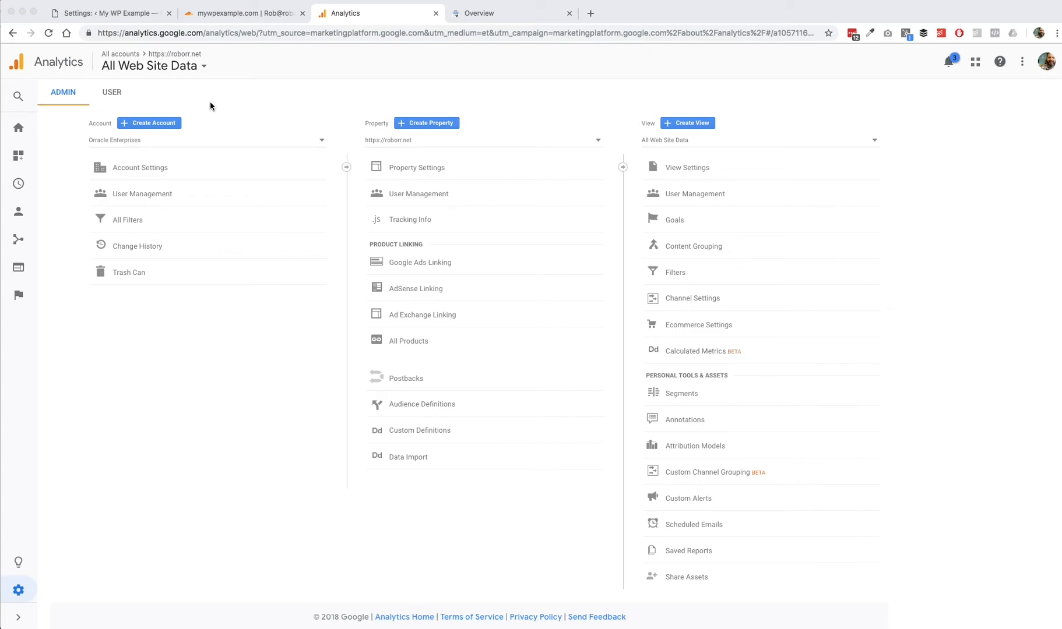
Start creating a new website Analytics account and name it My WP Example.
click(18, 620)
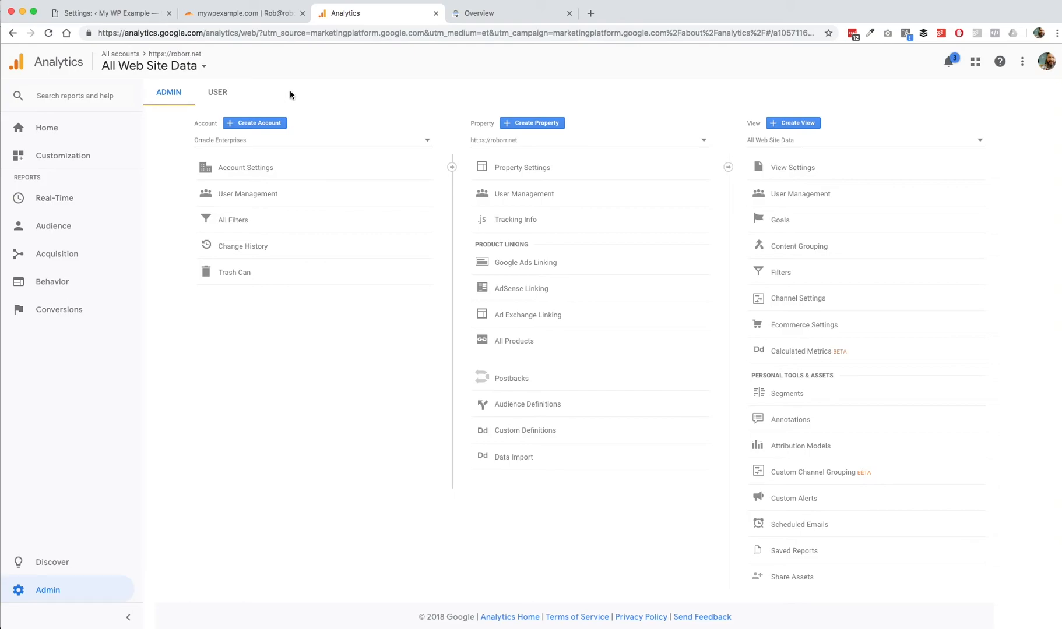
click(253, 124)
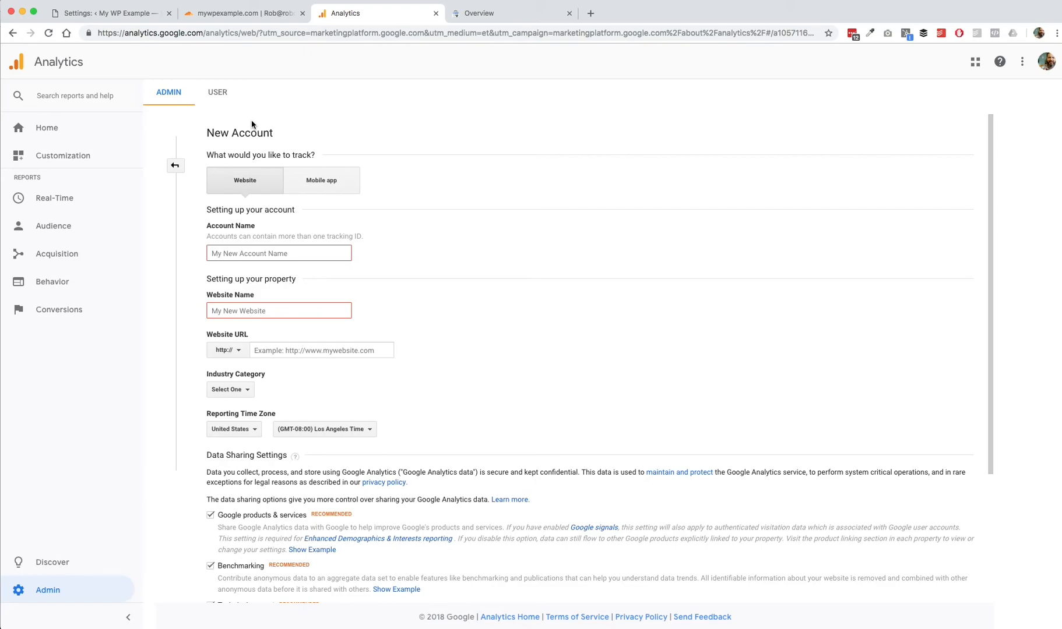
click(281, 253)
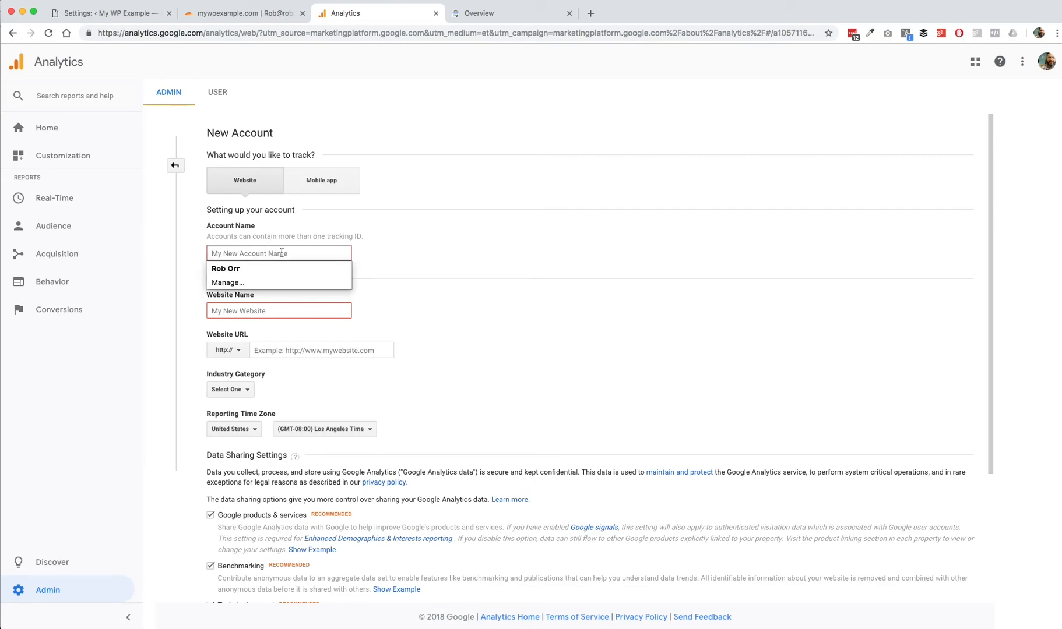
text(My WP Exm)
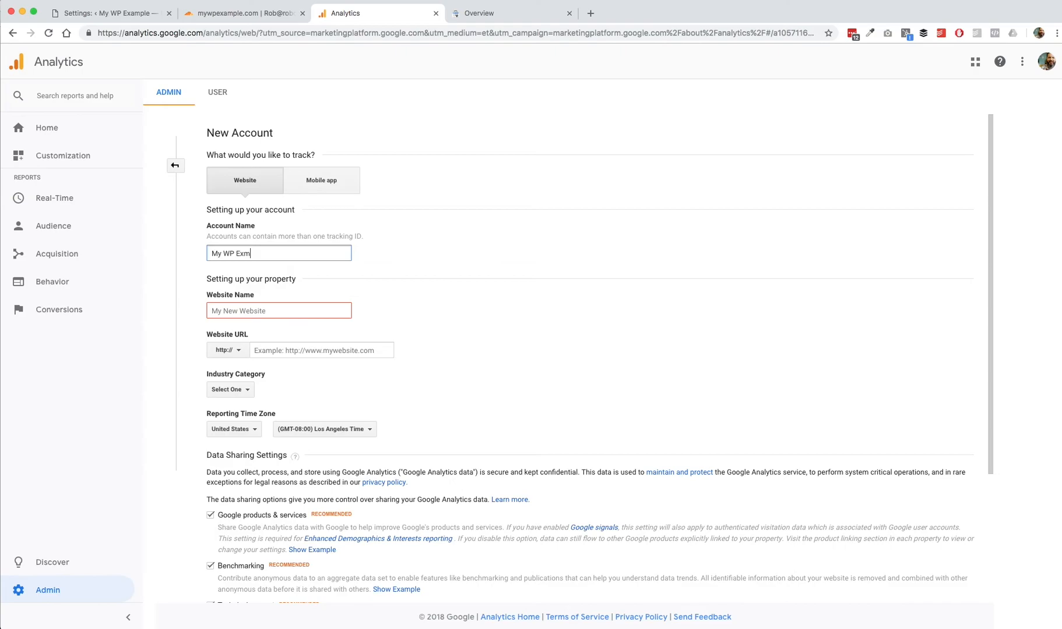
key(BackSpace)
text(ample)
click(279, 311)
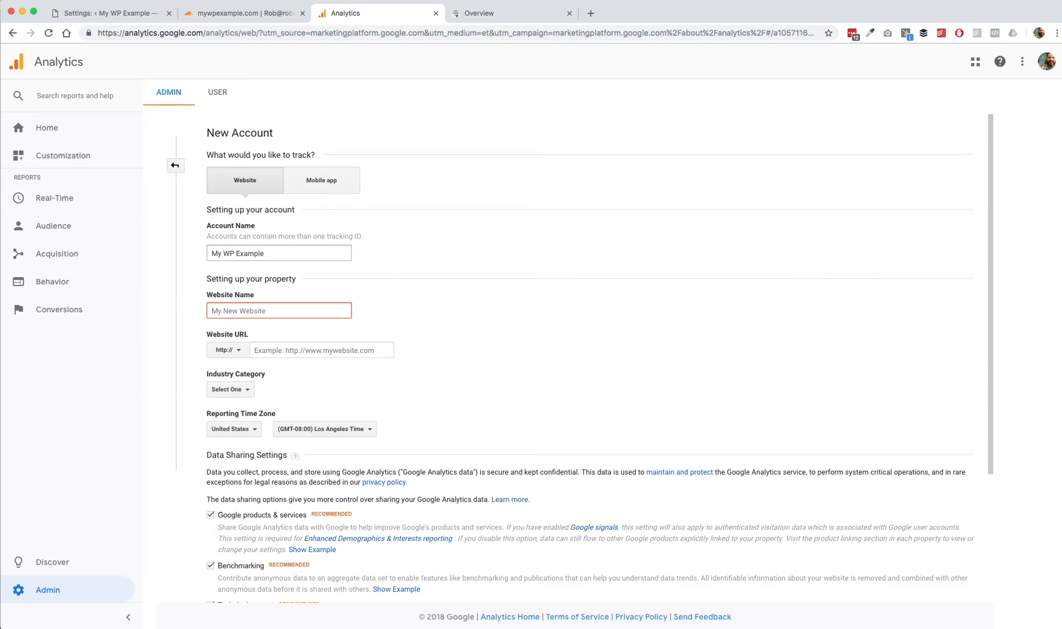
text(http://)
key(BackSpace)
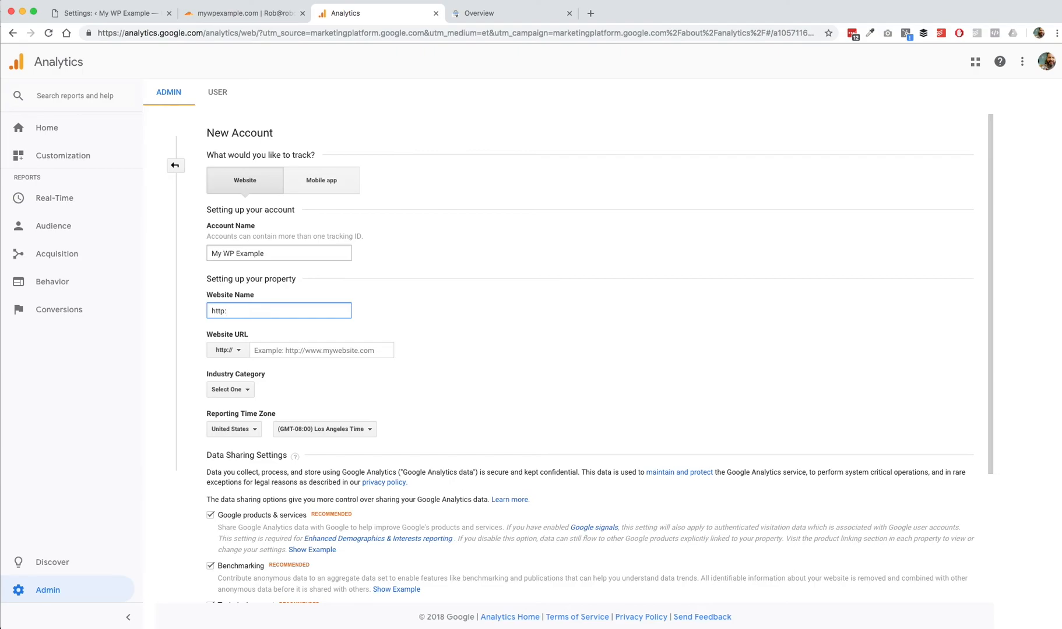
text(//mywpexample.com)
key(super+a)
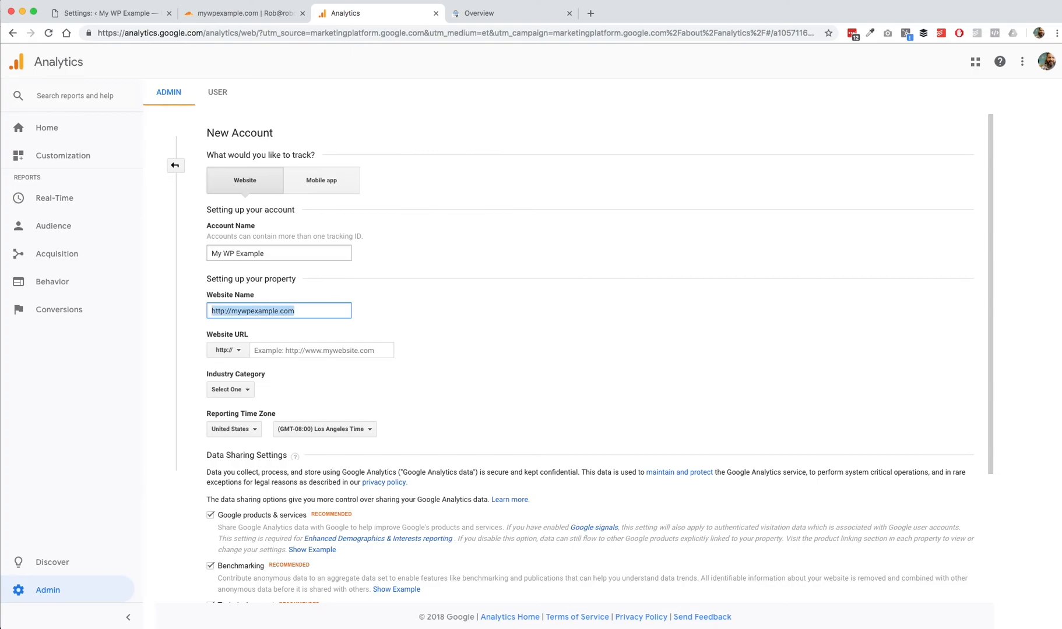
Enter mywpexample.com as the website URL, without a typed protocol prefix.
key(Tab)
key(Tab)
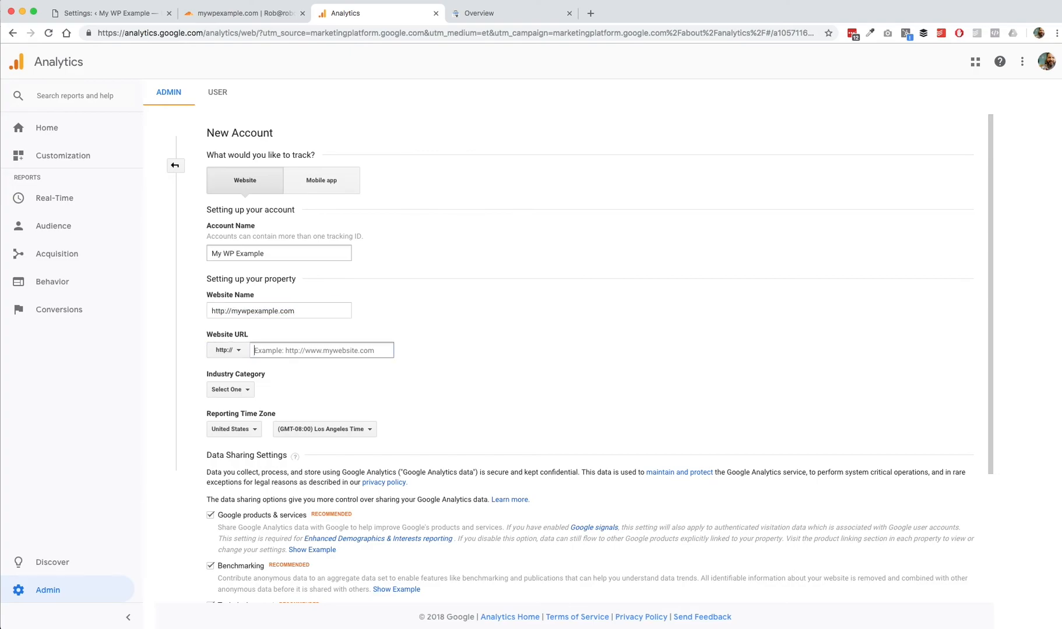
text(https://mywpexample.com)
scroll(372, 407, down, 1)
click(244, 352)
drag(278, 303, 239, 309)
key(BackSpace)
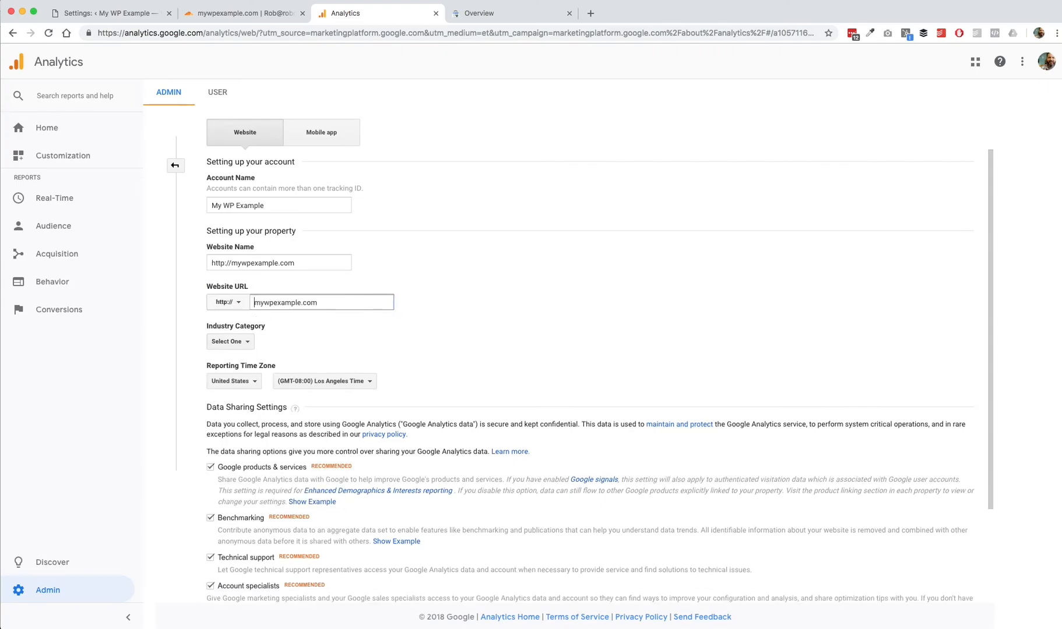
click(240, 345)
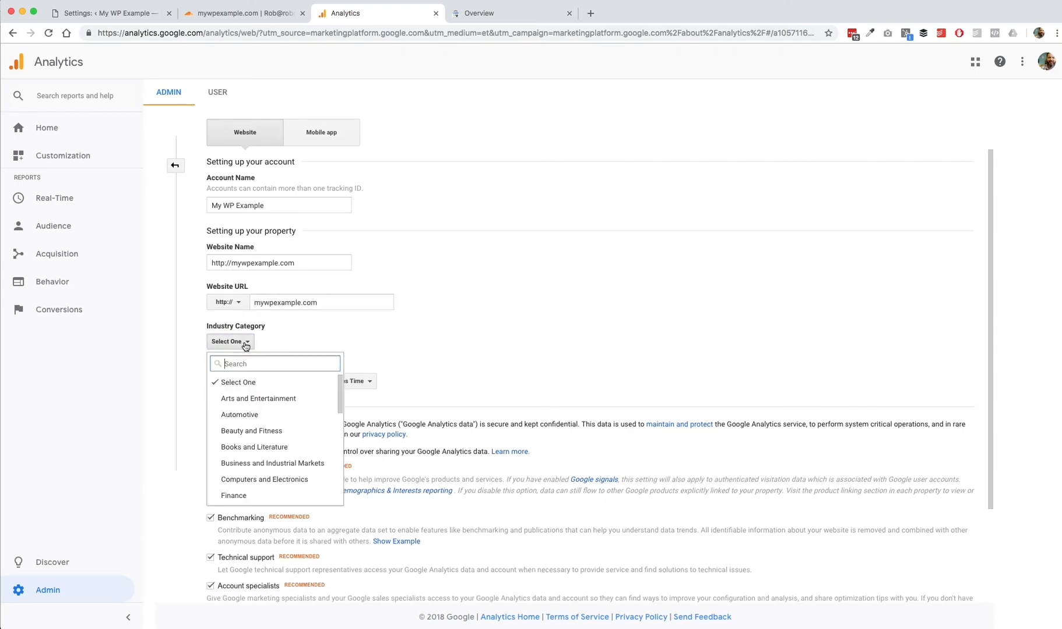
click(478, 310)
double_click(349, 302)
key(super+c)
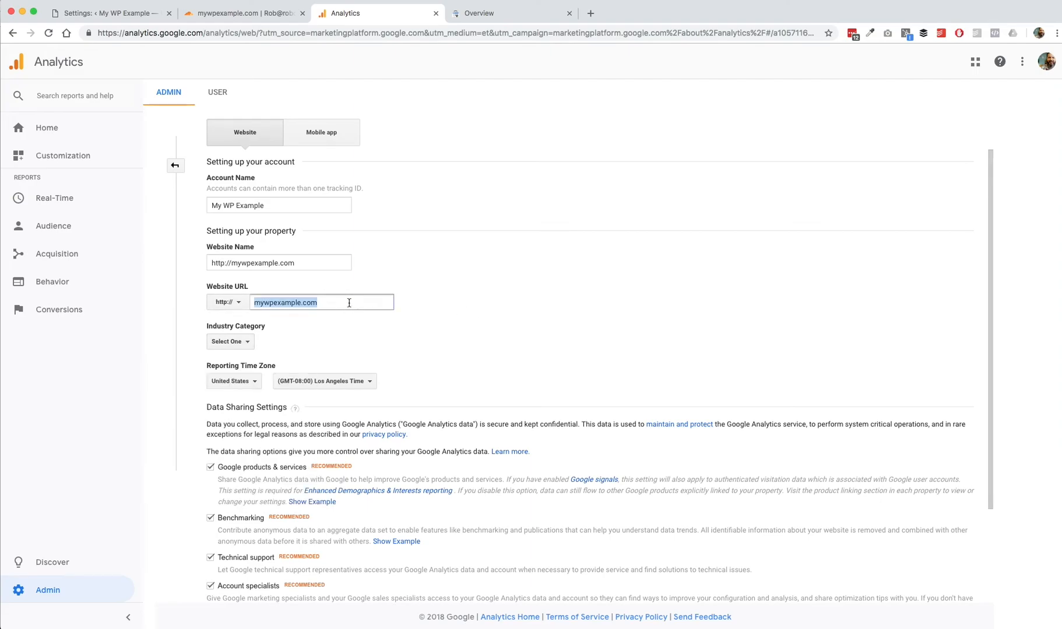
key(BackSpace)
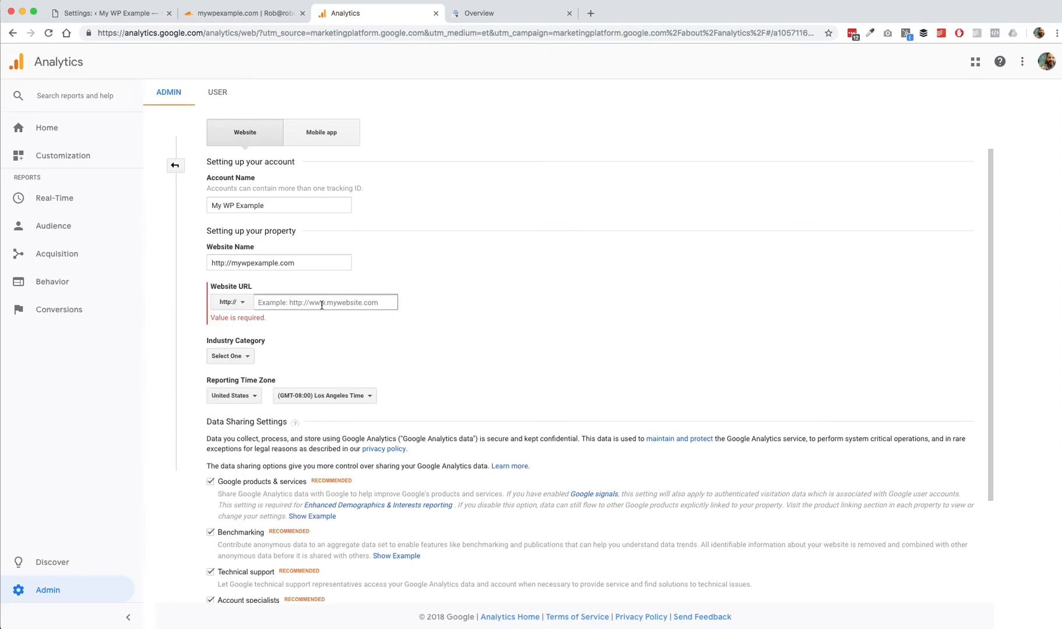
click(289, 301)
click(322, 303)
key(super+v)
click(227, 302)
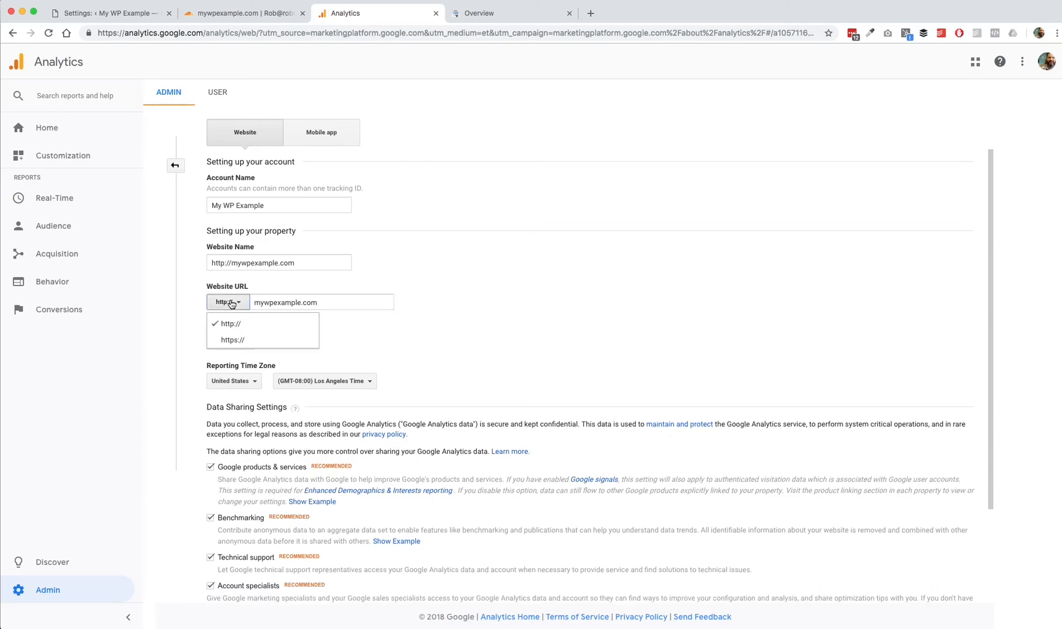
click(463, 309)
click(320, 302)
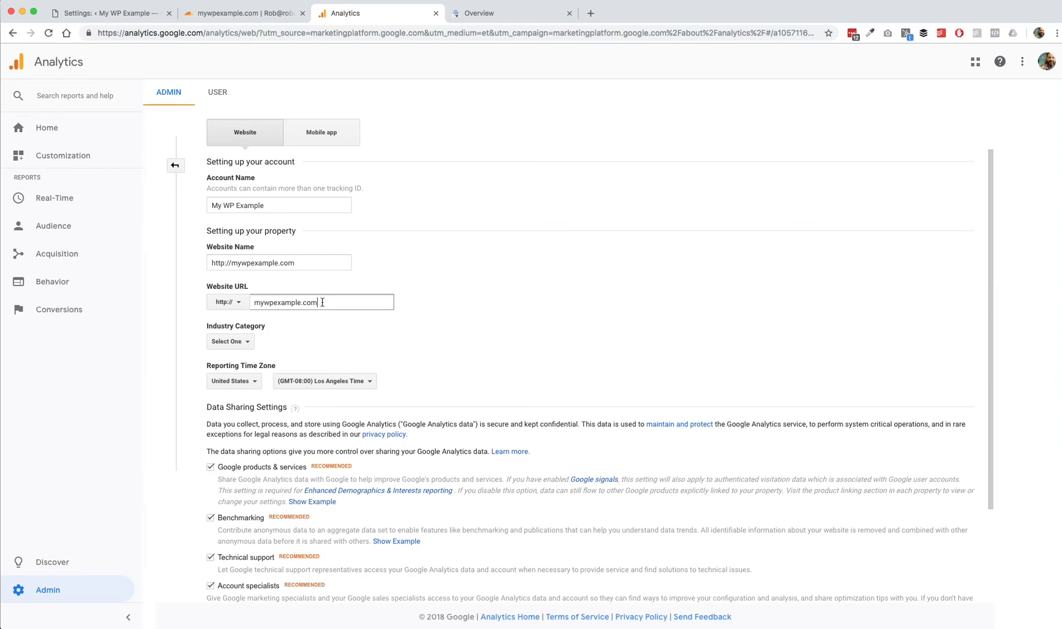
key(super+a)
key(super+c)
key(BackSpace)
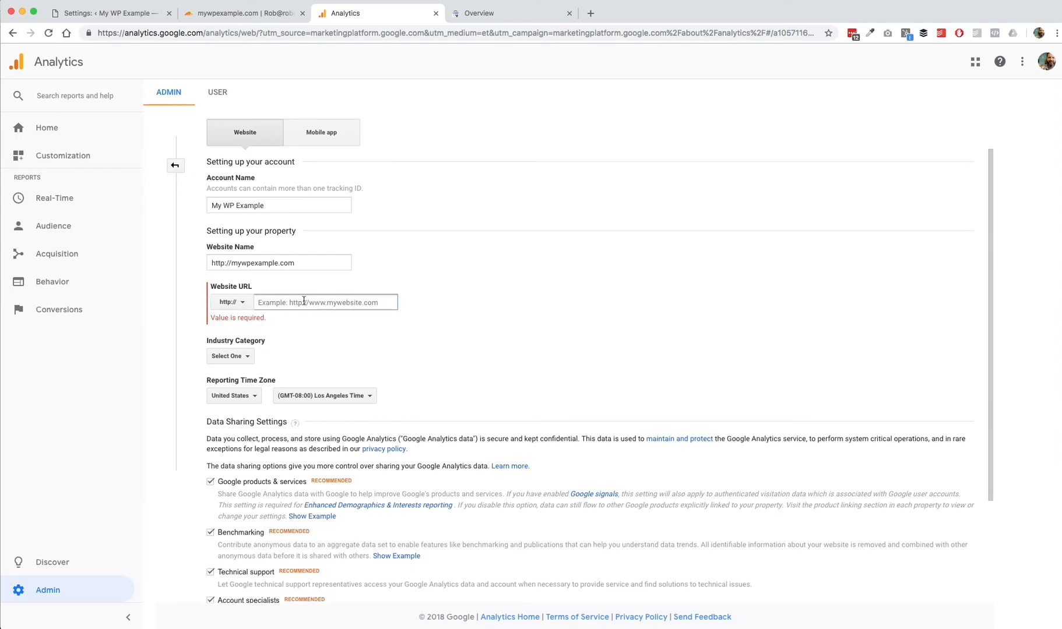
key(super+v)
Set the property's industry category to Internet and Telecom.
click(204, 338)
click(230, 345)
click(231, 344)
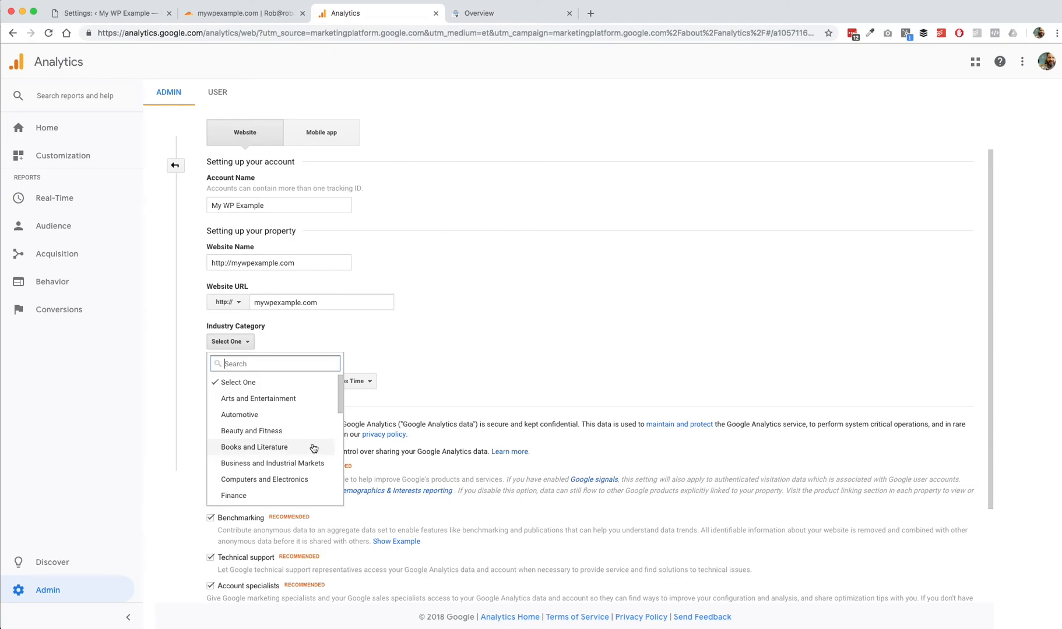
scroll(313, 448, down, 1)
scroll(313, 448, down, 3)
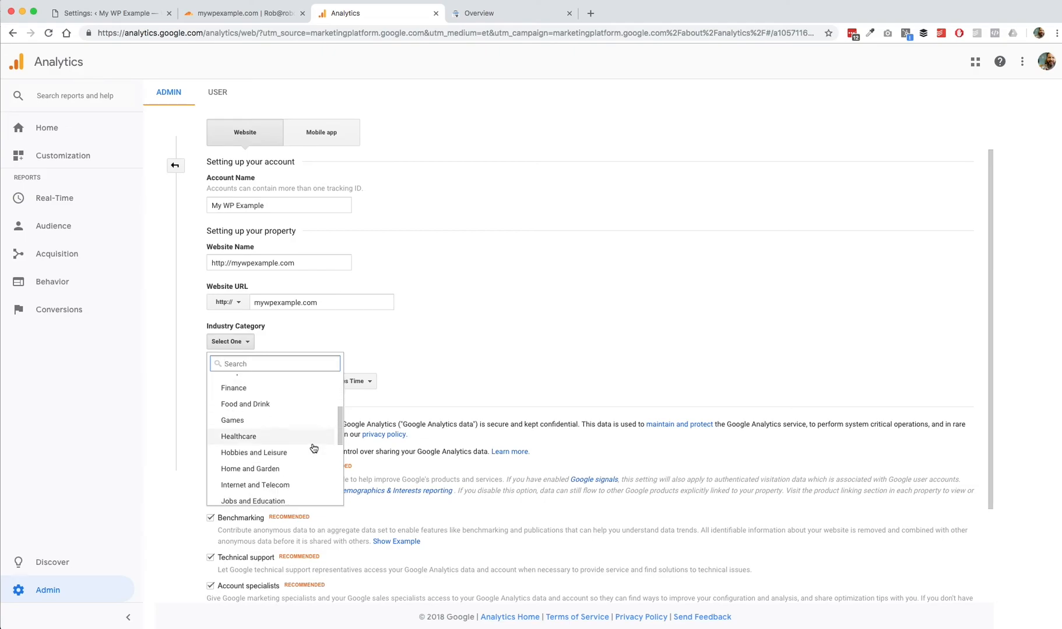
click(259, 458)
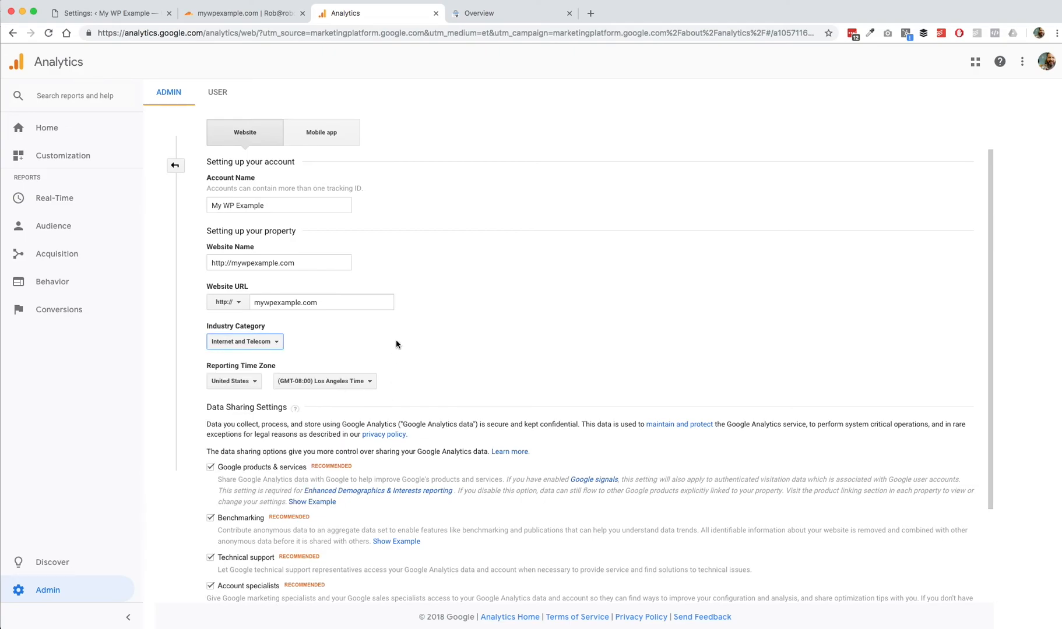
Set the reporting time zone to (GMT-05:00) New York Time.
scroll(520, 276, down, 2)
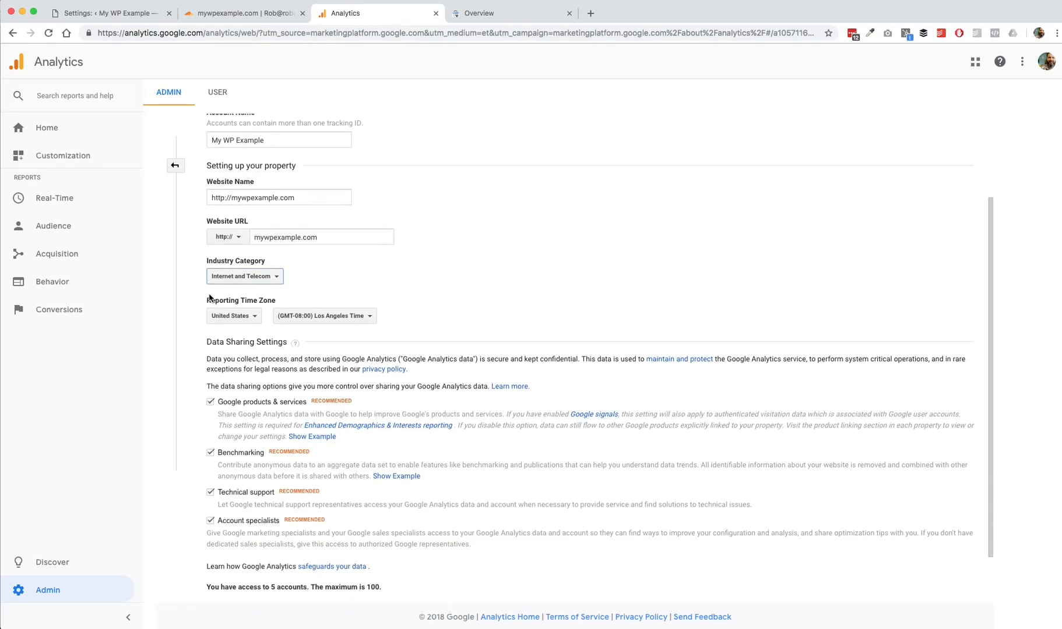
click(358, 316)
scroll(348, 433, down, 1)
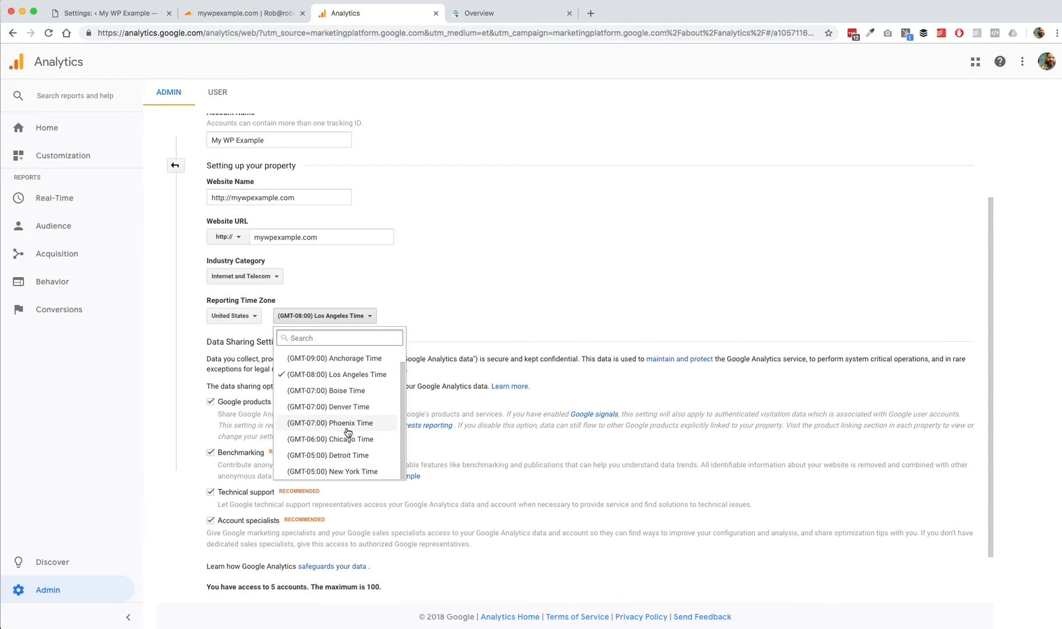
click(365, 471)
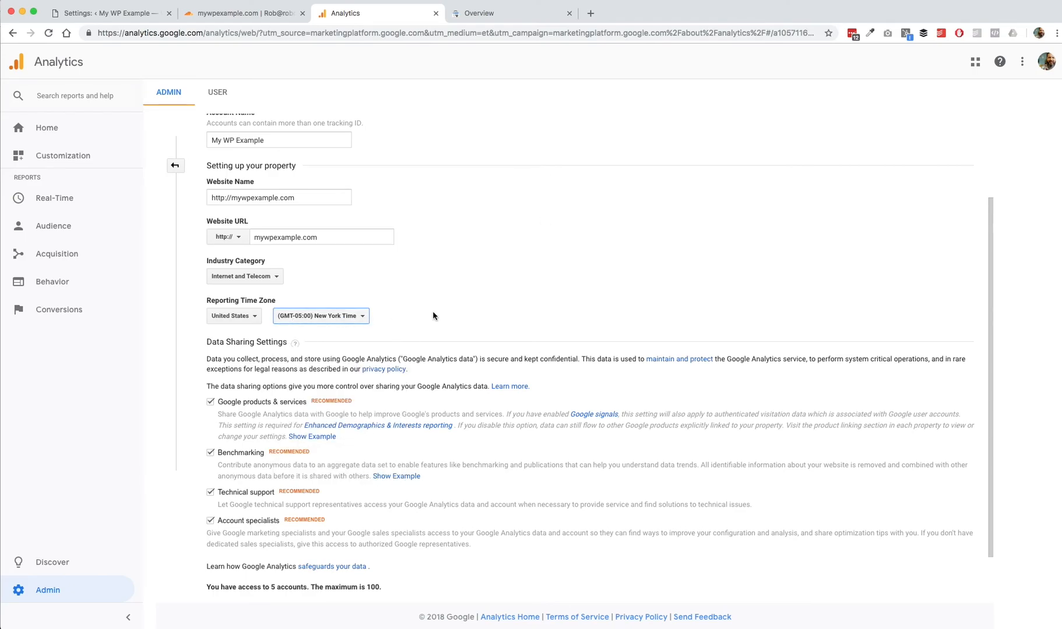
Request the tracking ID and accept the Terms of Service with the GDPR Data Processing Terms and the Measurement Controller-Controller Data Protection Terms.
scroll(432, 316, down, 2)
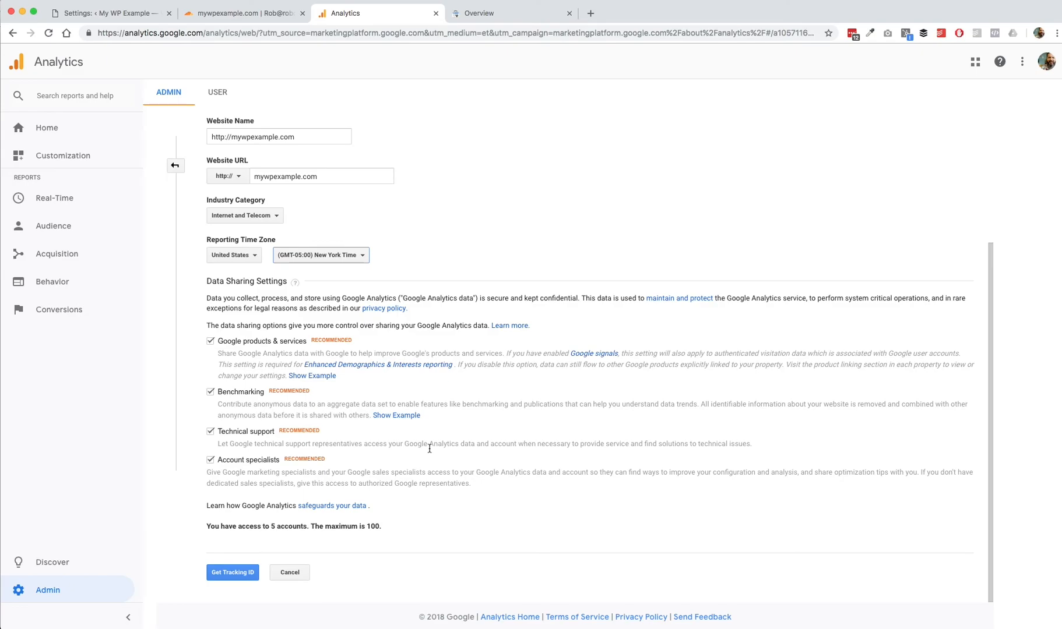
click(238, 573)
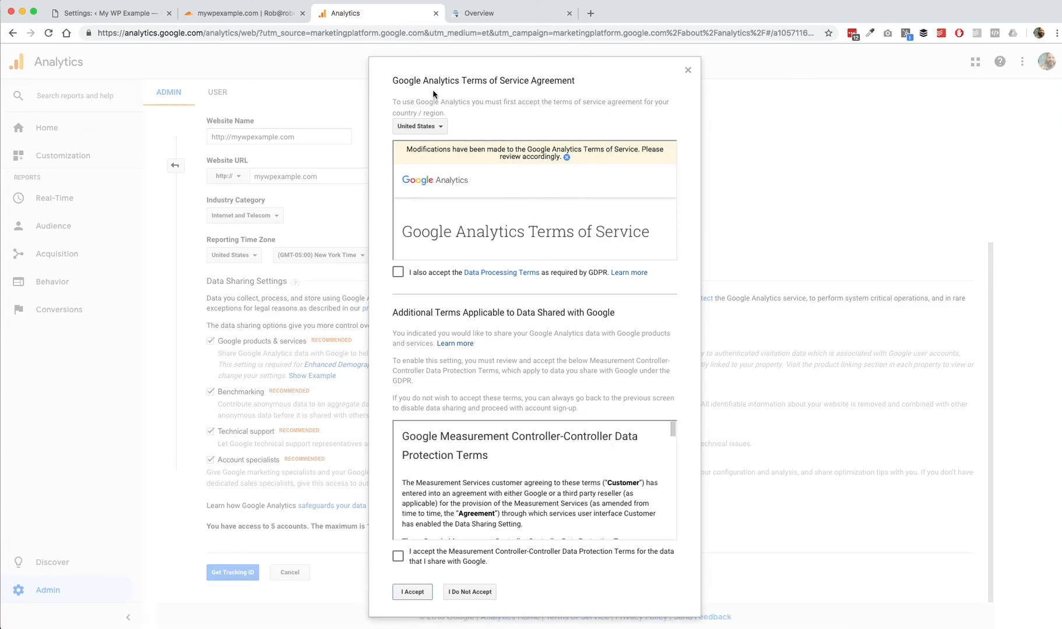
click(399, 276)
click(397, 557)
click(412, 591)
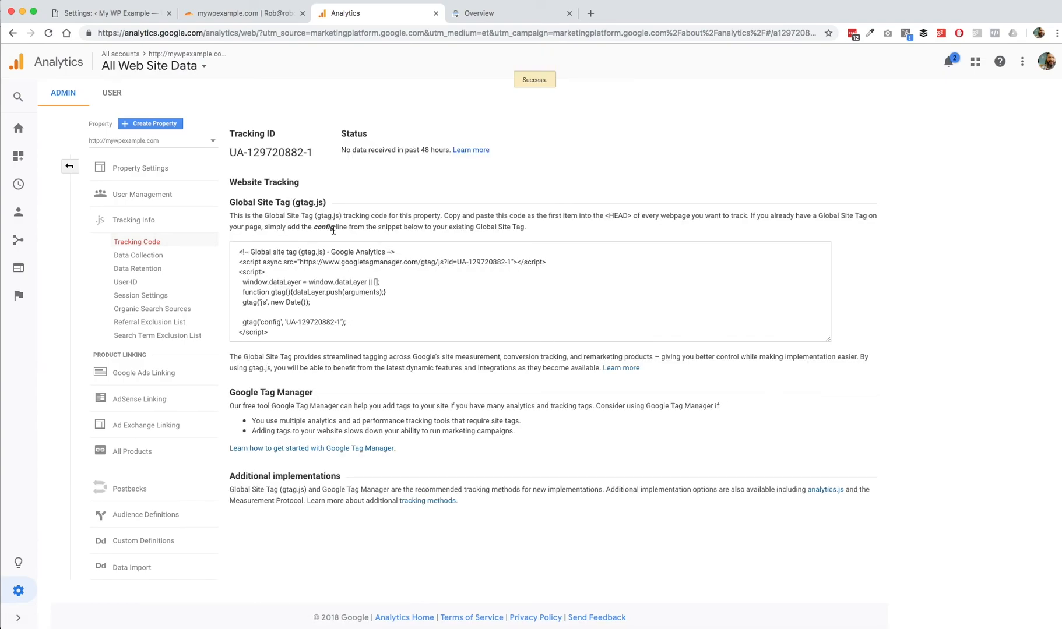
Highlight the new property's tracking ID on the tracking code page.
click(320, 155)
drag(314, 153, 232, 152)
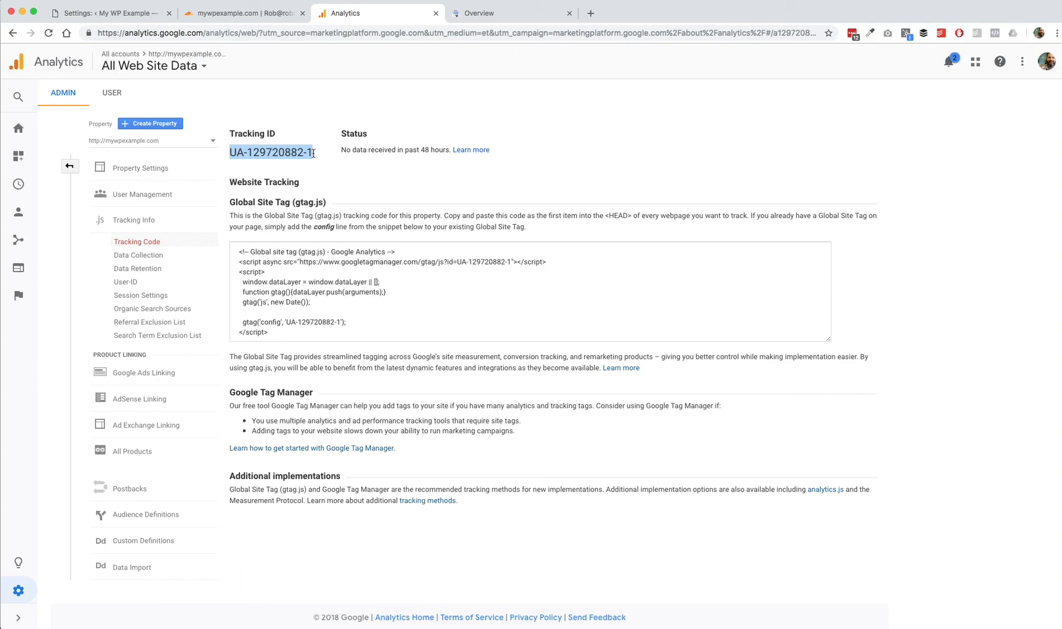
mouse_move(313, 154)
mouse_down()
mouse_move(226, 153)
mouse_move(314, 153)
mouse_up()
click(510, 14)
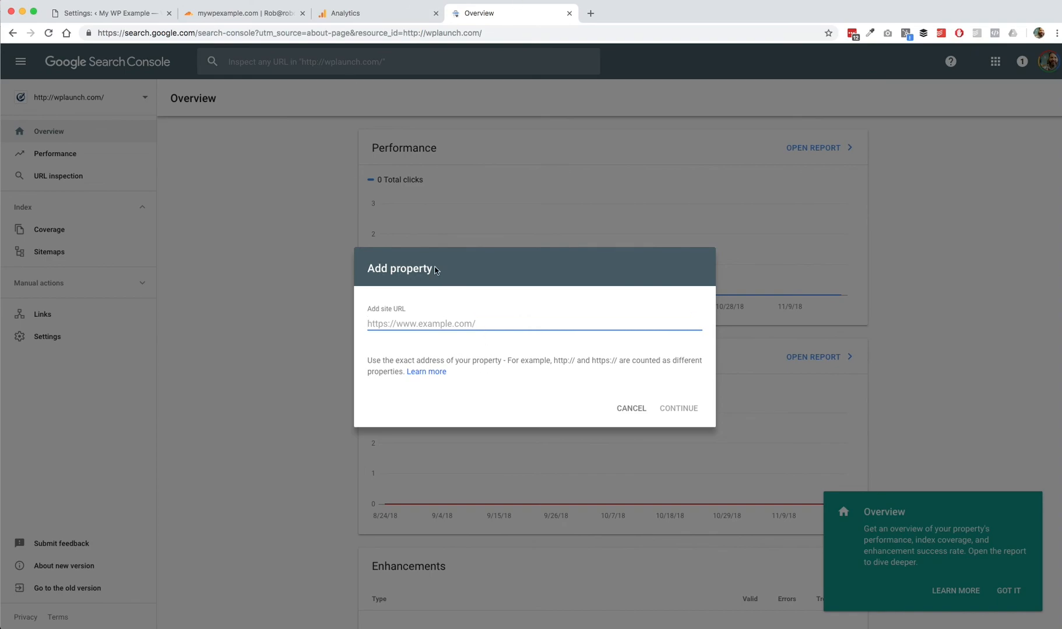
text(http://mywpexample.com)
click(668, 413)
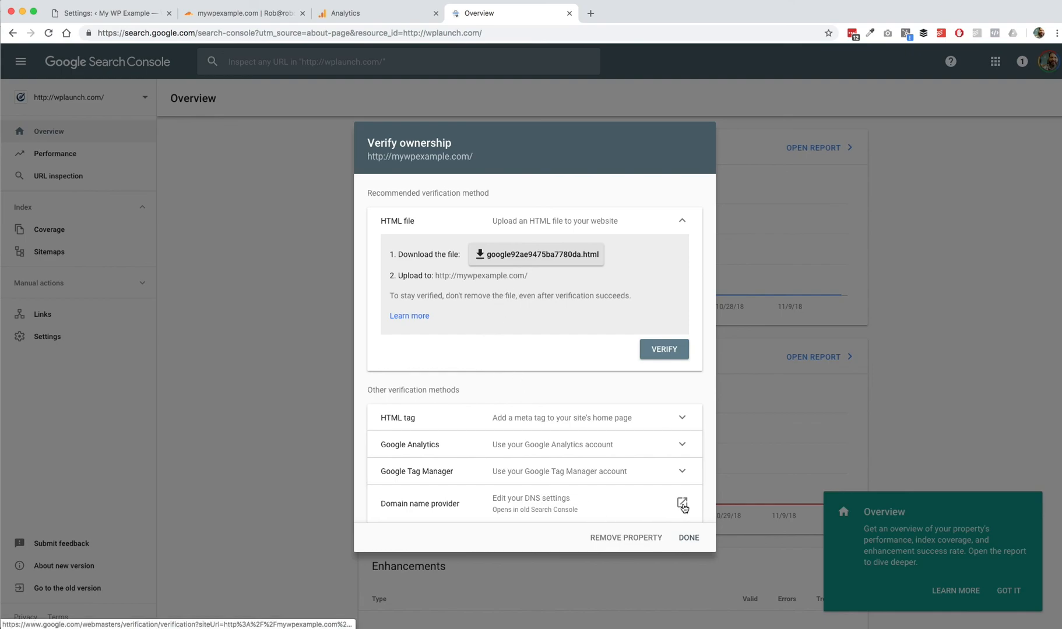
click(225, 18)
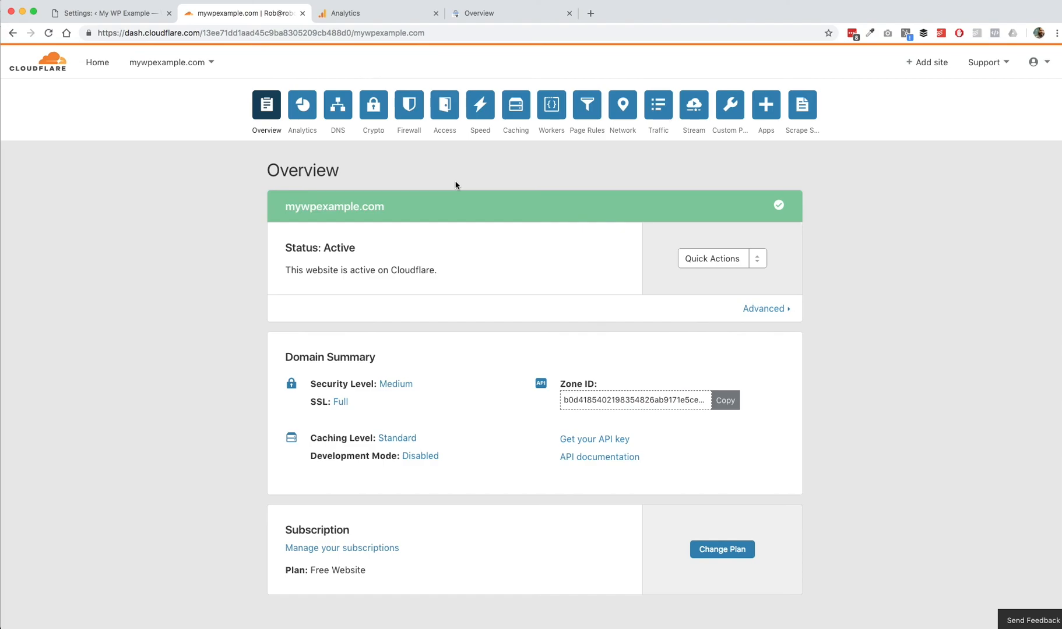
click(387, 13)
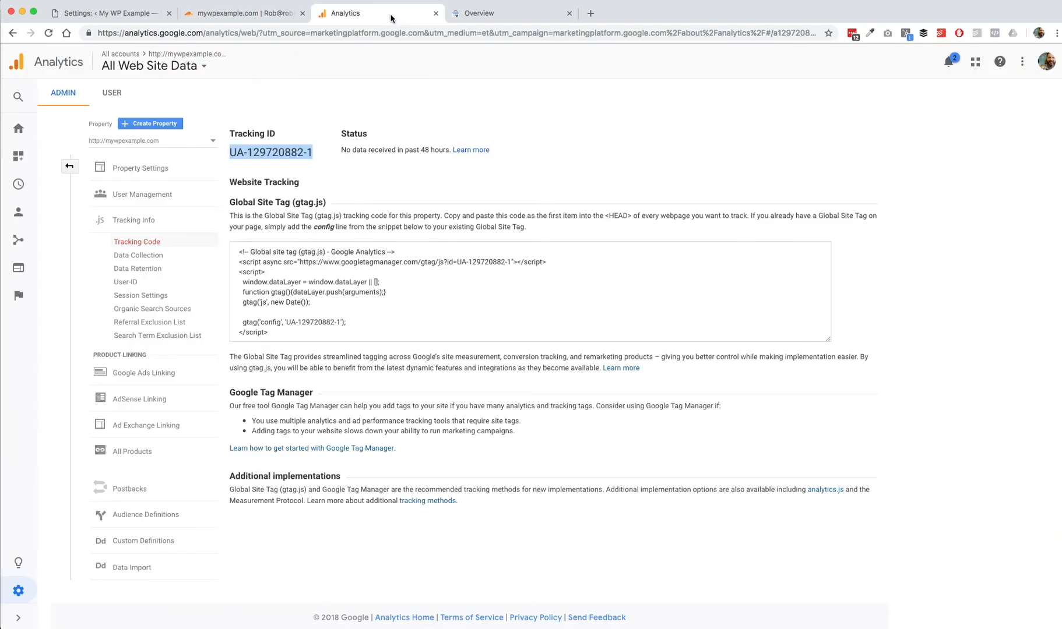
click(502, 14)
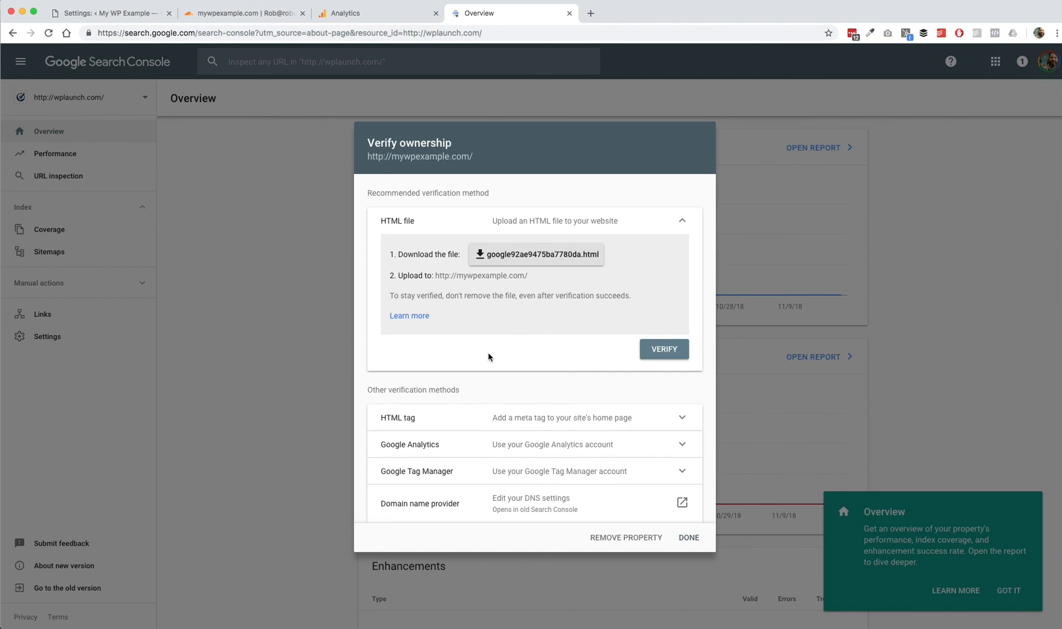
click(682, 505)
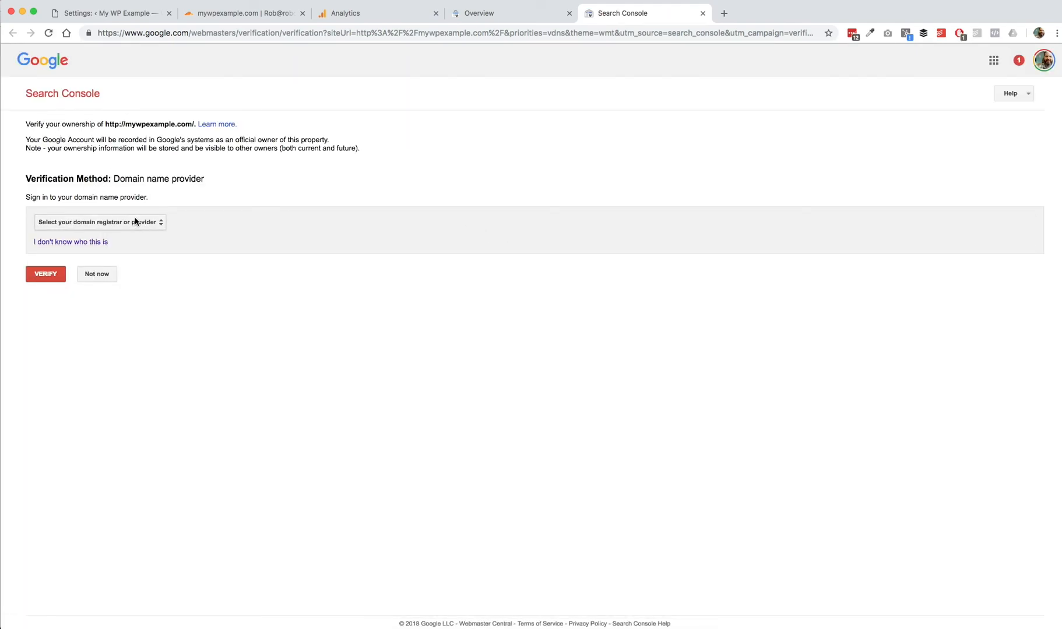
click(504, 22)
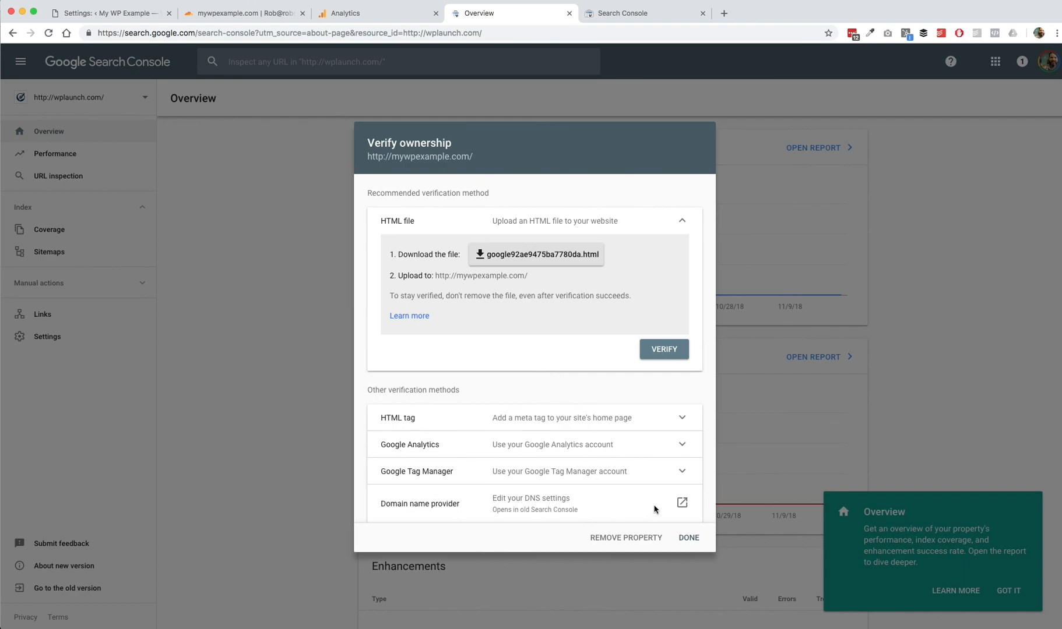
click(643, 14)
click(142, 225)
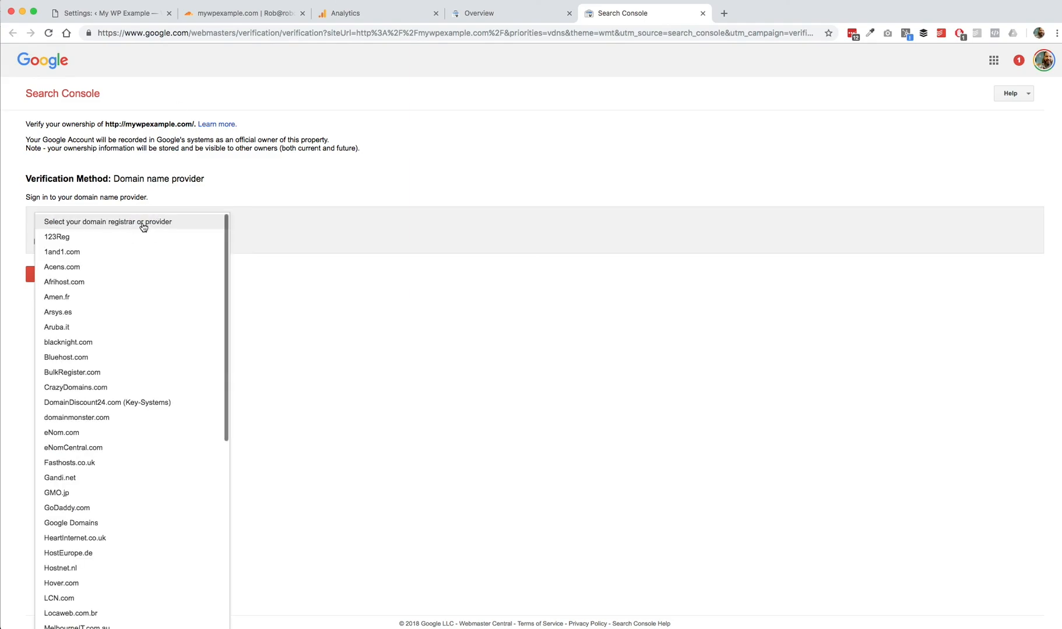
scroll(132, 391, down, 5)
scroll(166, 249, up, 5)
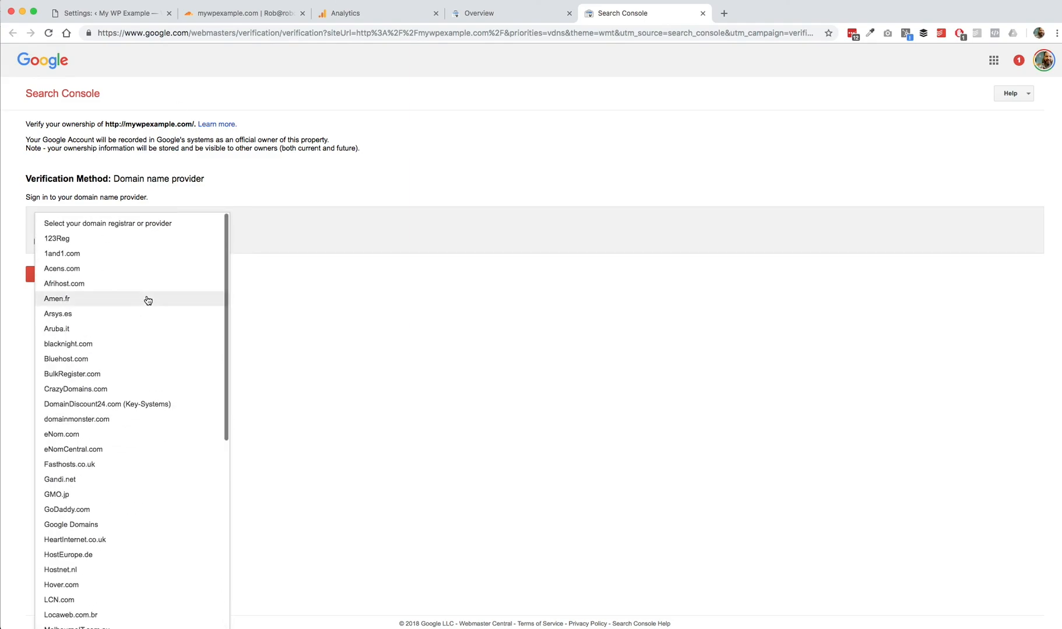
scroll(87, 451, down, 5)
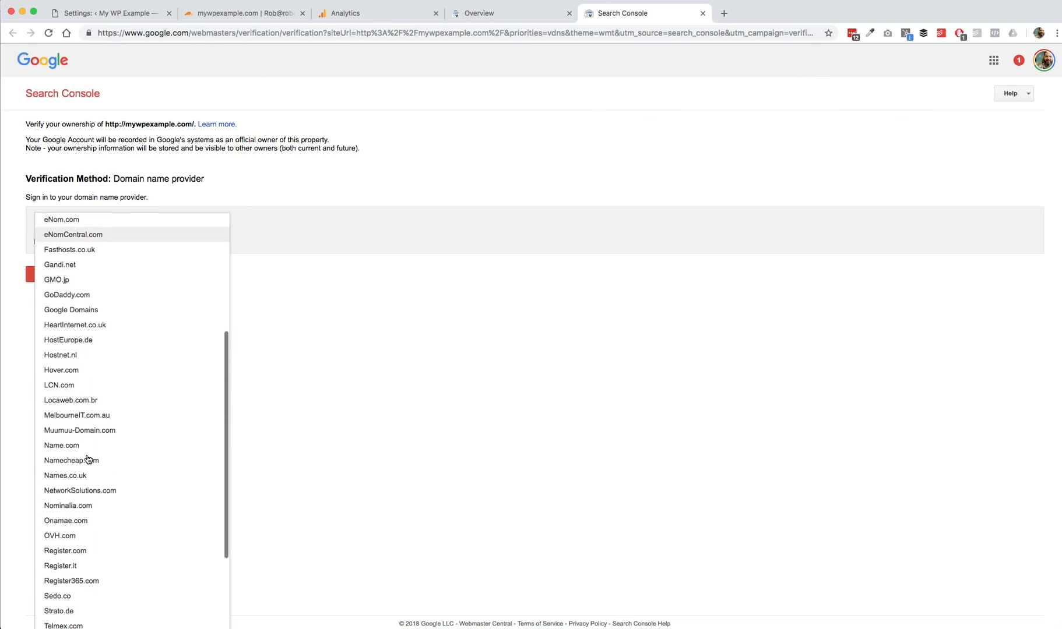
scroll(122, 402, down, 3)
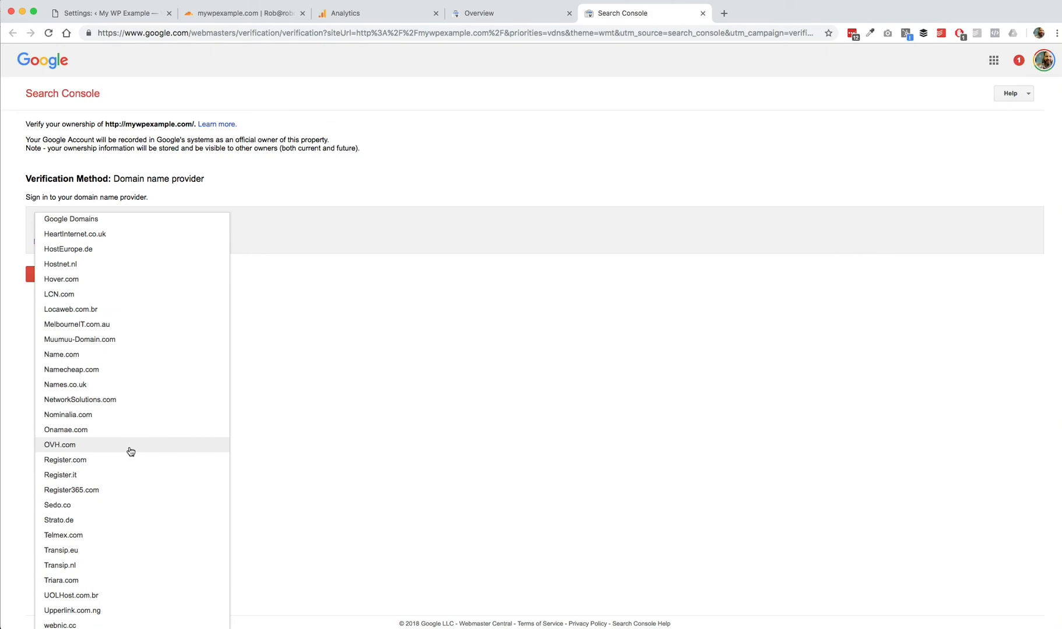
scroll(129, 453, down, 1)
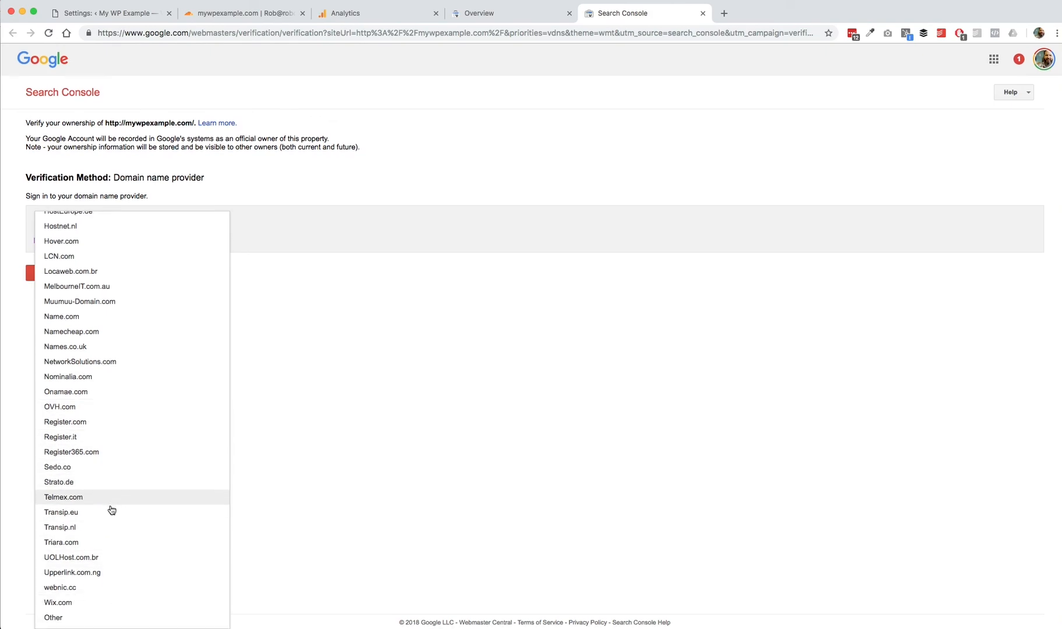
click(80, 621)
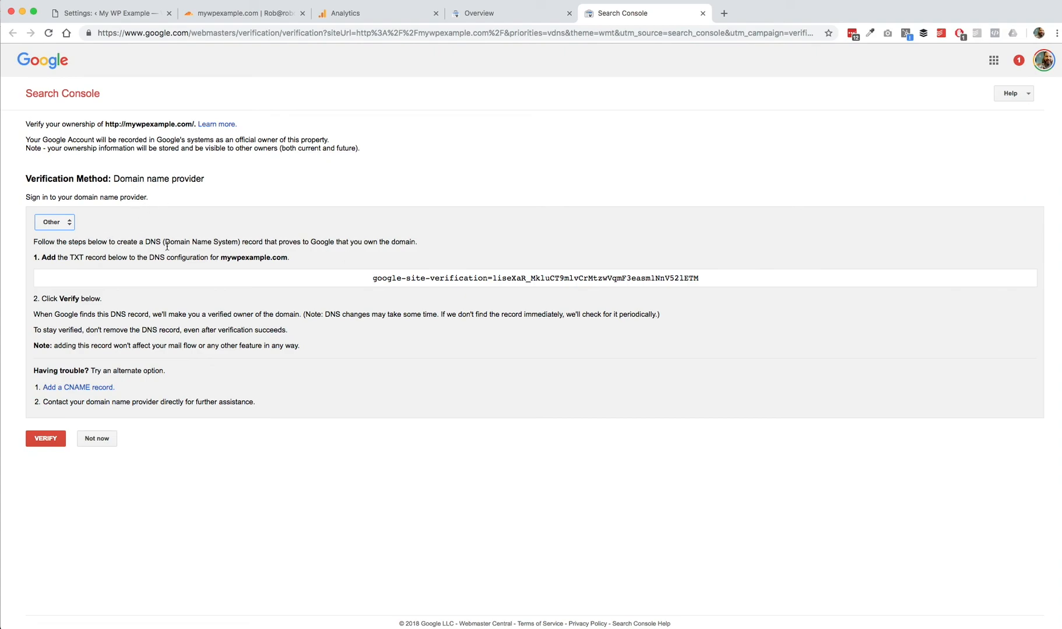
Copy the google-site-verification TXT record value given for mywpexample.com's DNS configuration.
drag(369, 279, 843, 286)
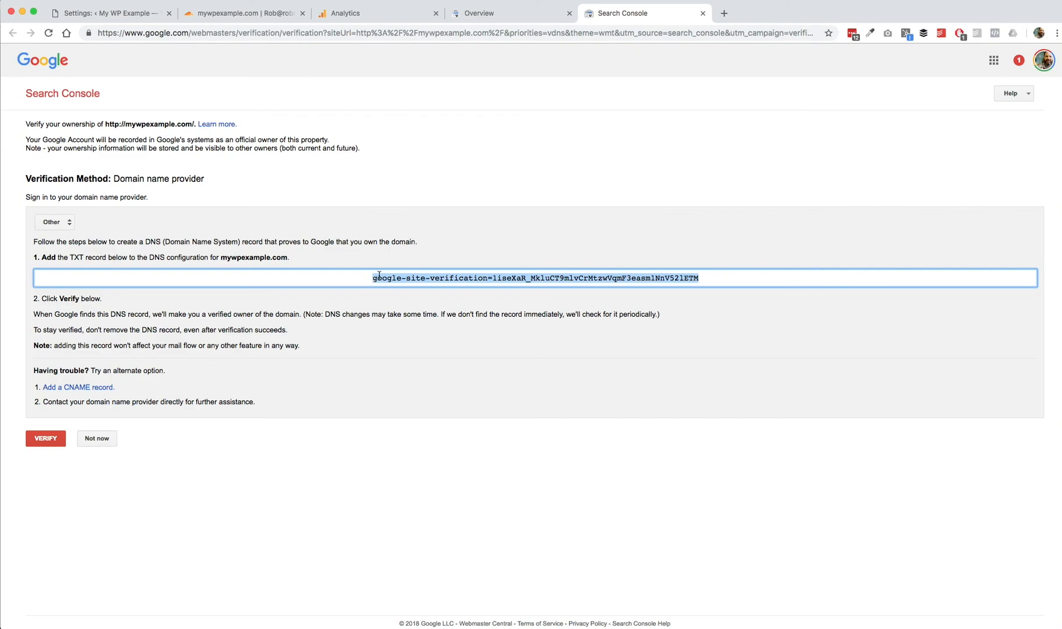
click(67, 257)
drag(67, 256, 292, 258)
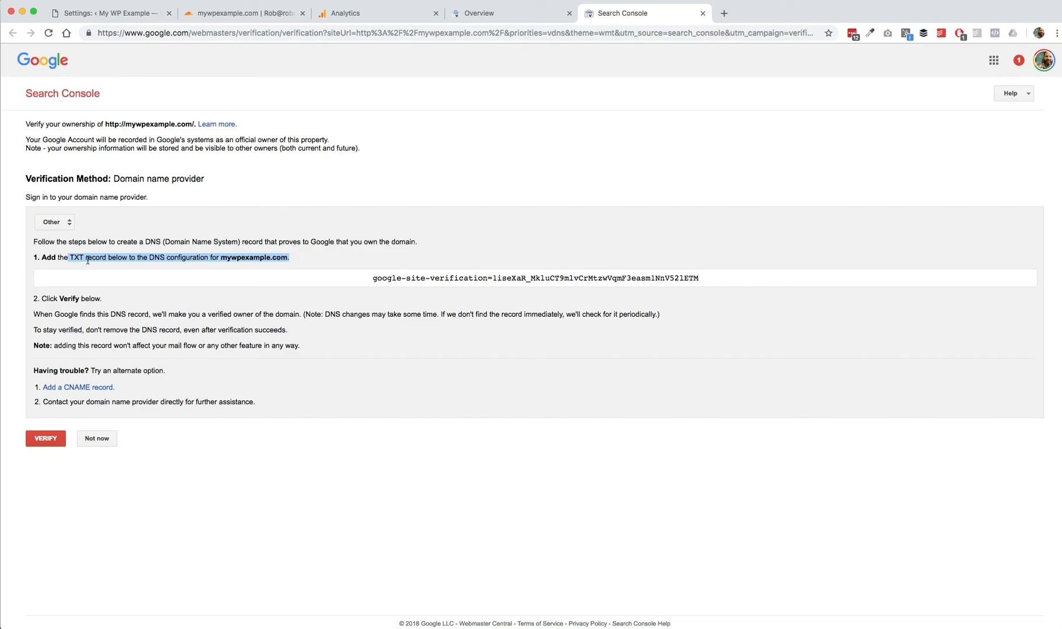
drag(373, 278, 717, 277)
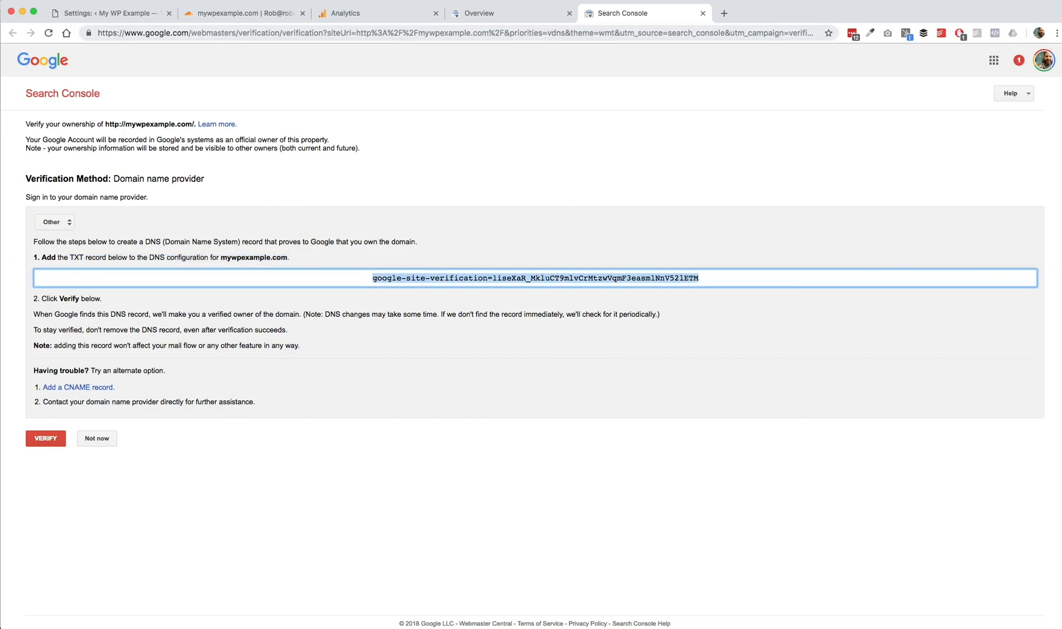
Switch to Cloudflare and start a new TXT record named @ in mywpexample.com's DNS settings.
click(245, 11)
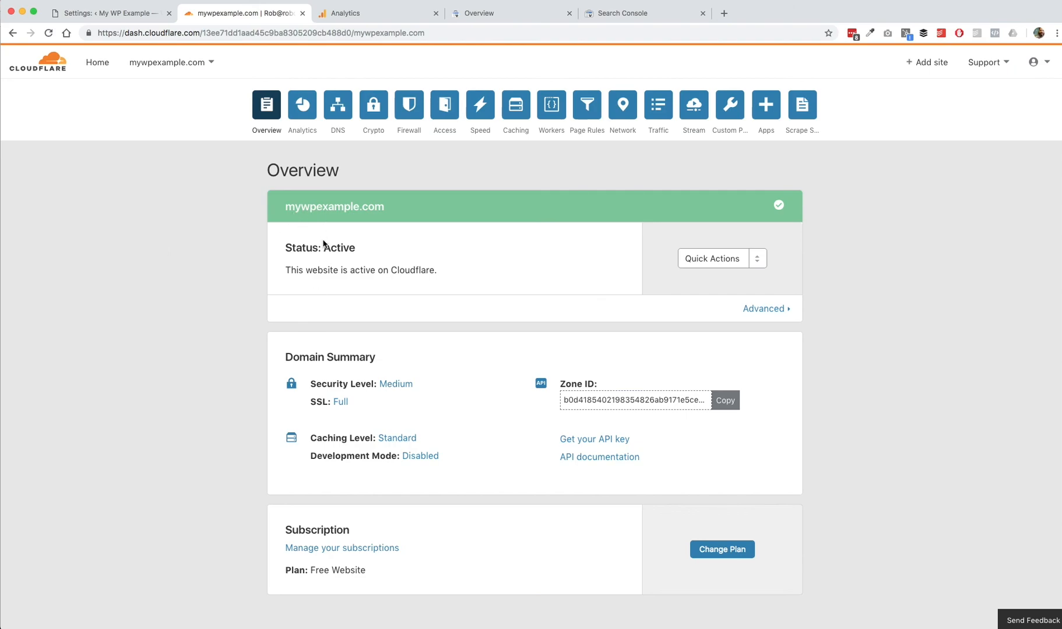
click(343, 113)
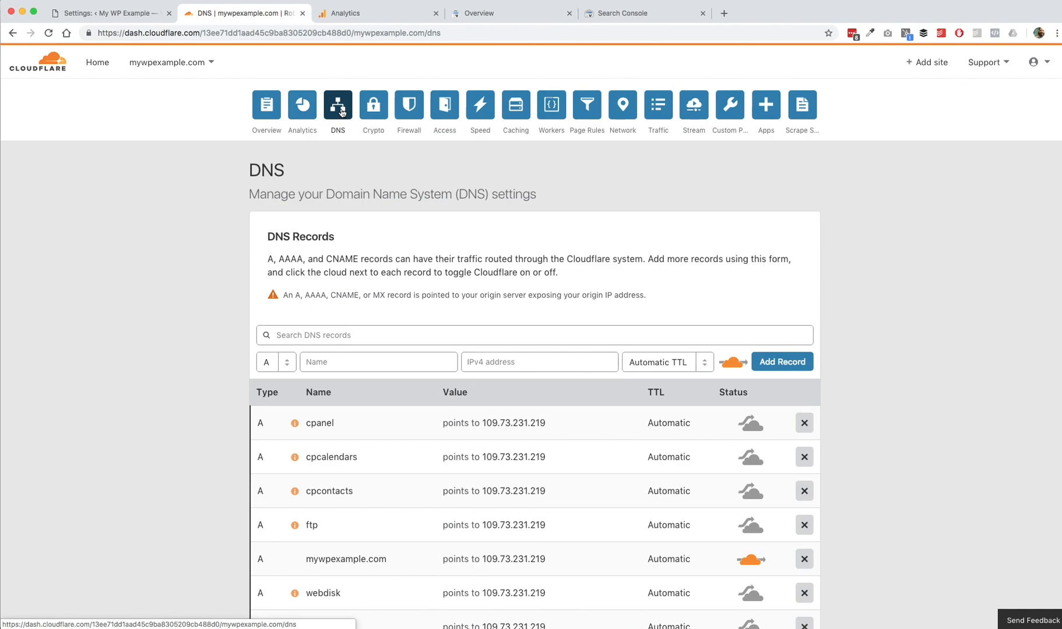
scroll(355, 238, down, 3)
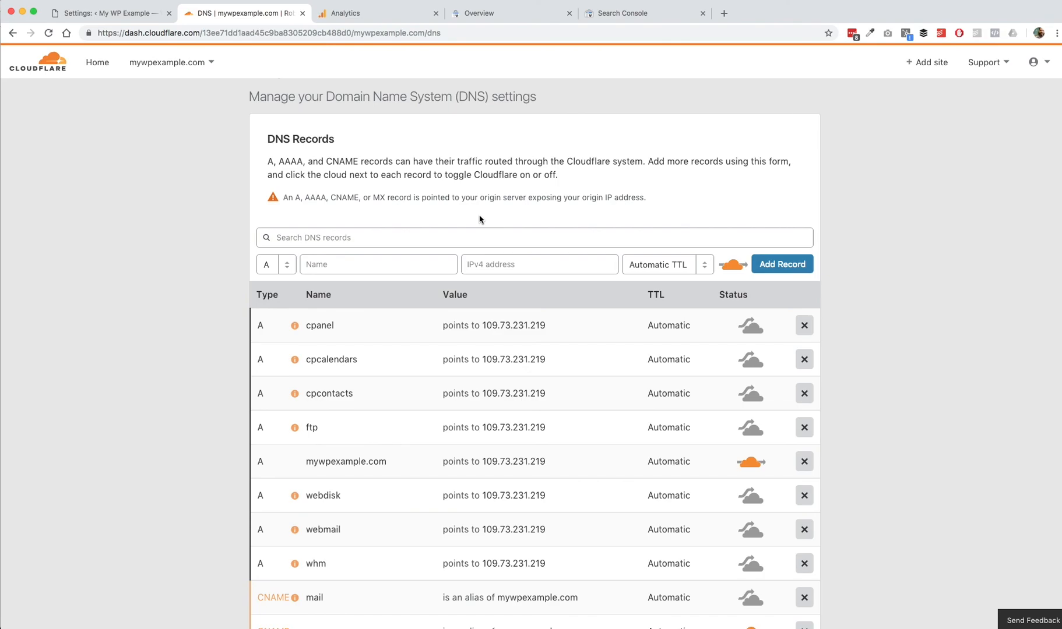
click(287, 265)
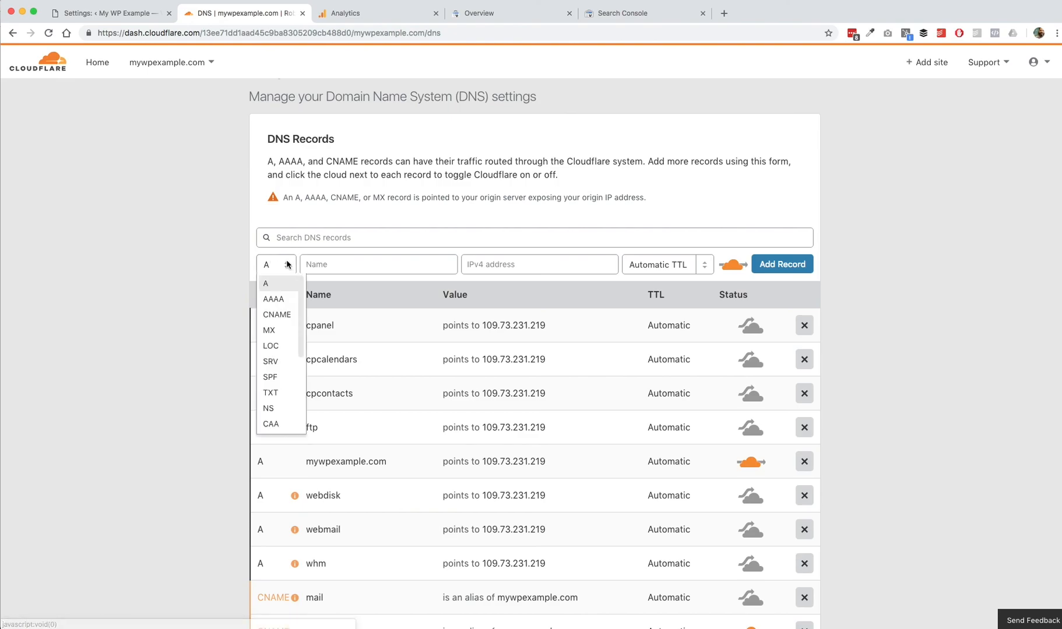
click(278, 394)
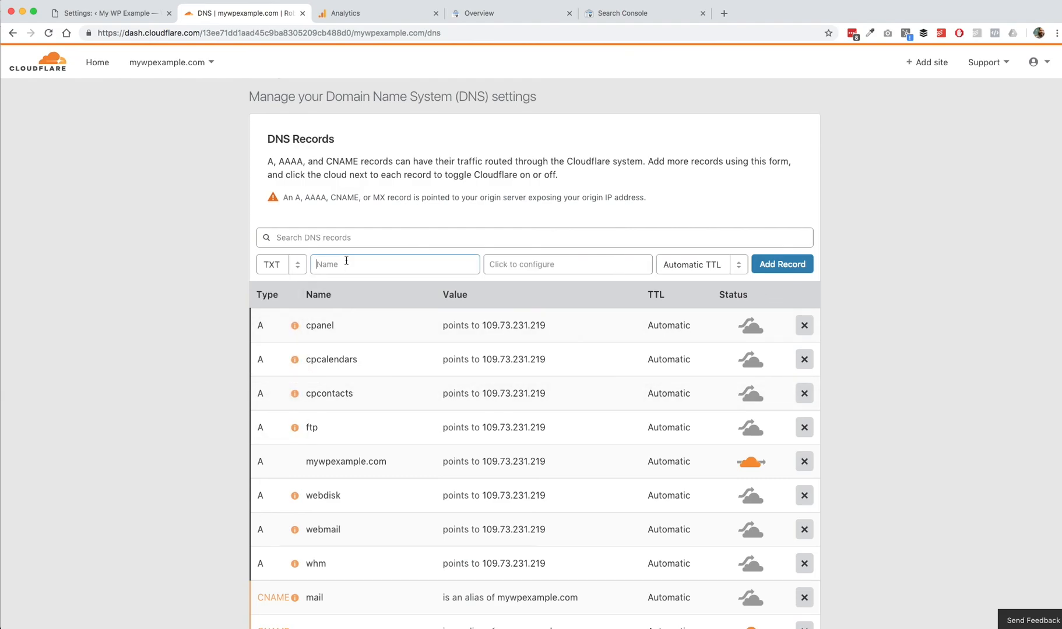
text(@)
Paste the Google site verification token as the TXT record's content, save it and add the record with Automatic TTL.
click(522, 262)
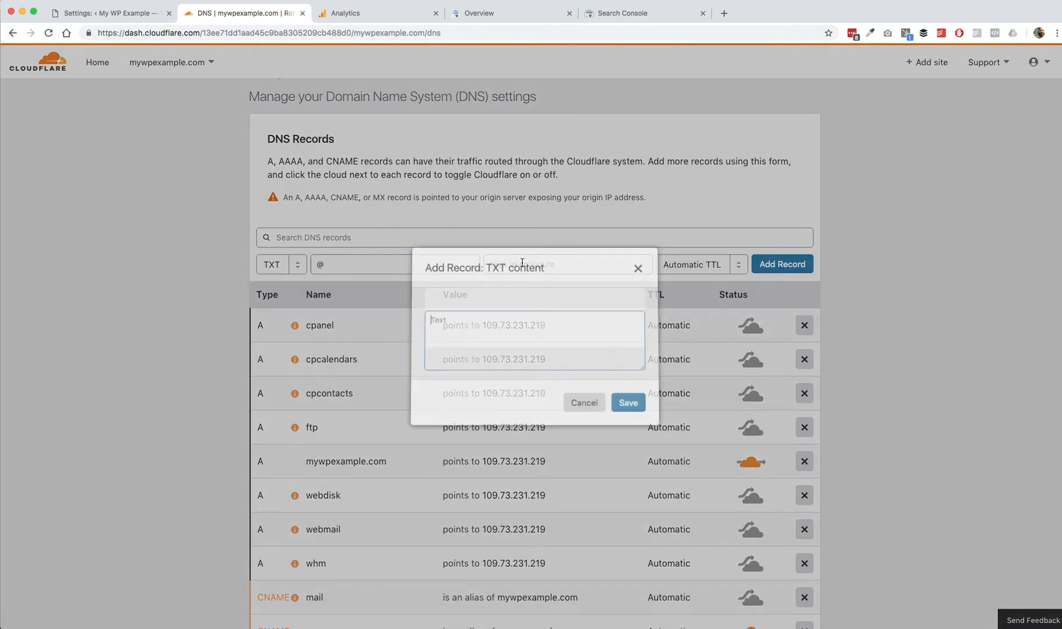
click(468, 340)
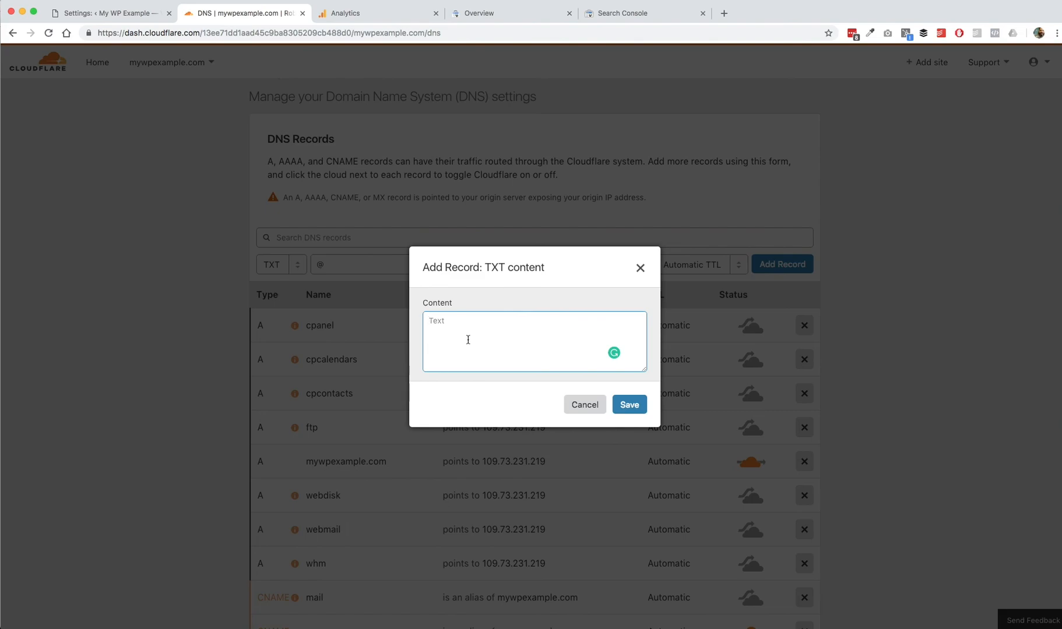
text(google-site-verification=1iseXaR_MkluCT9mlvCrMtzwVqmF3easm1NnV52lETM)
click(644, 13)
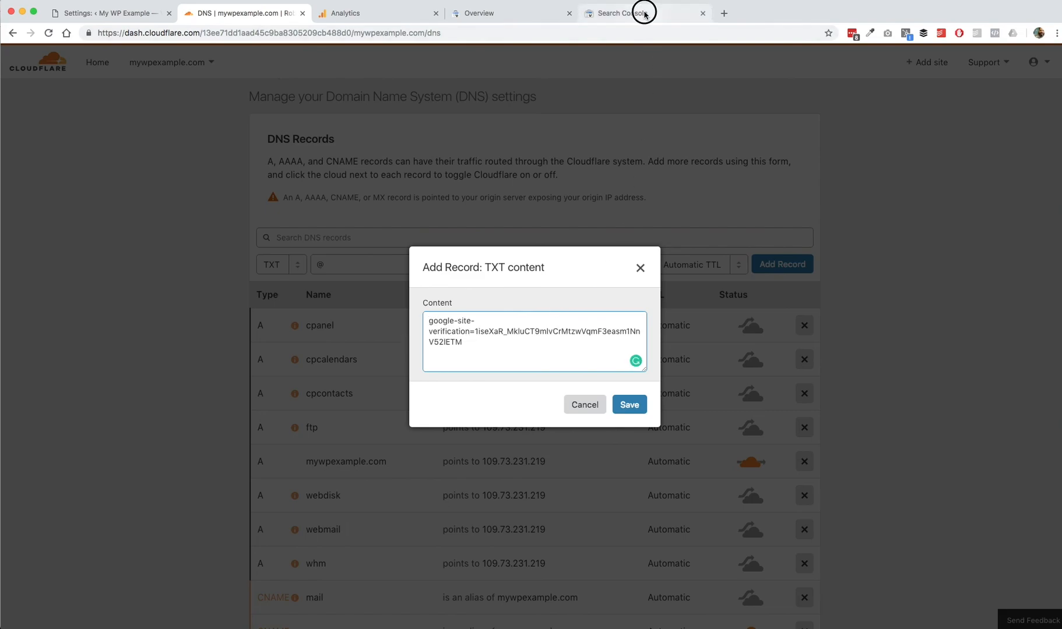
click(257, 13)
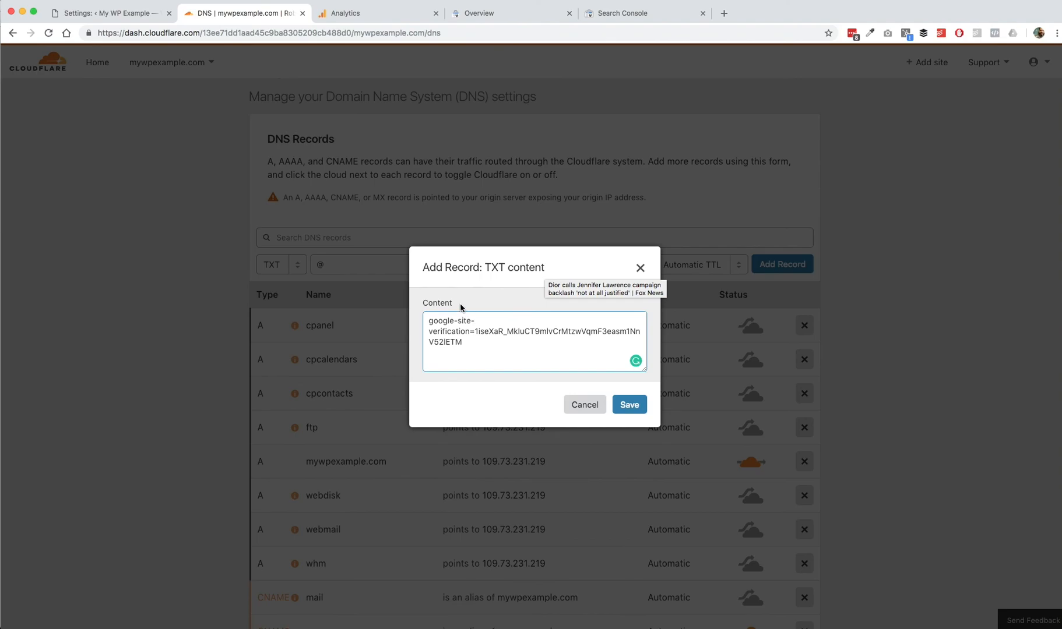
click(632, 406)
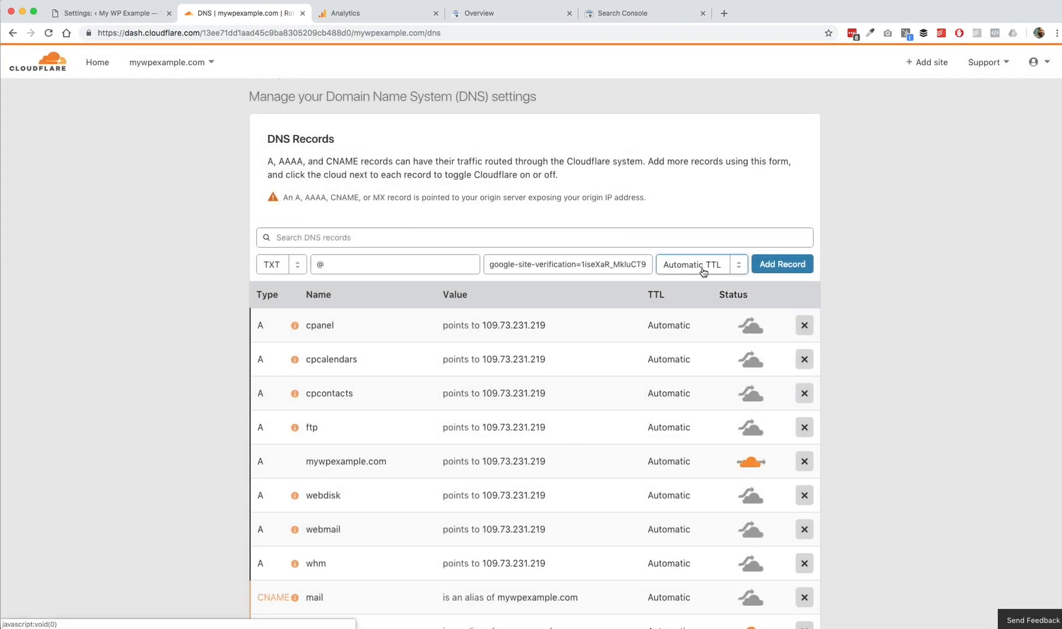
click(785, 267)
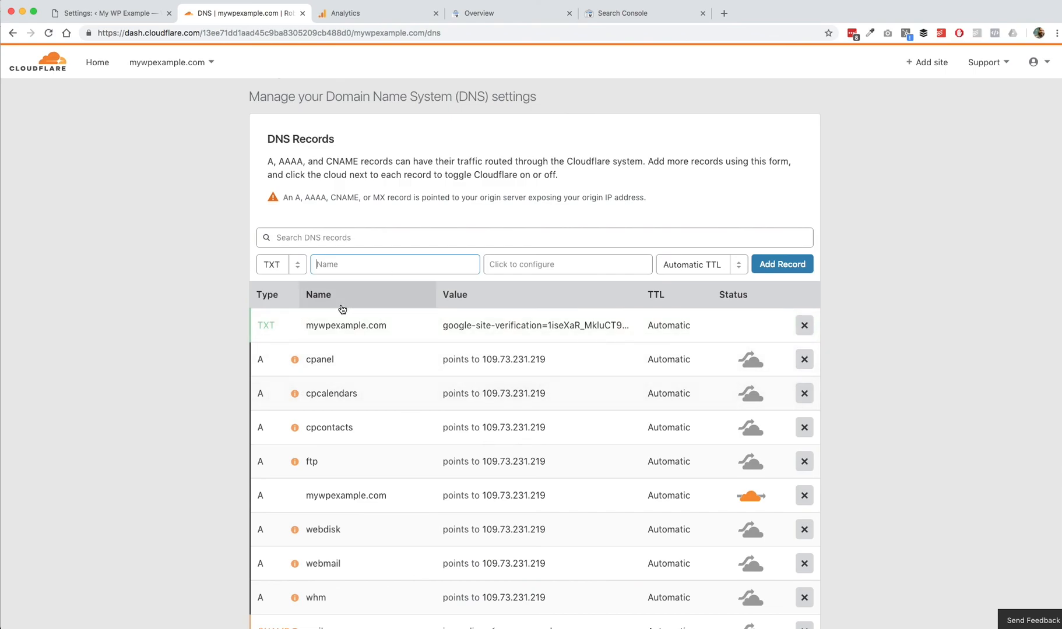
click(321, 264)
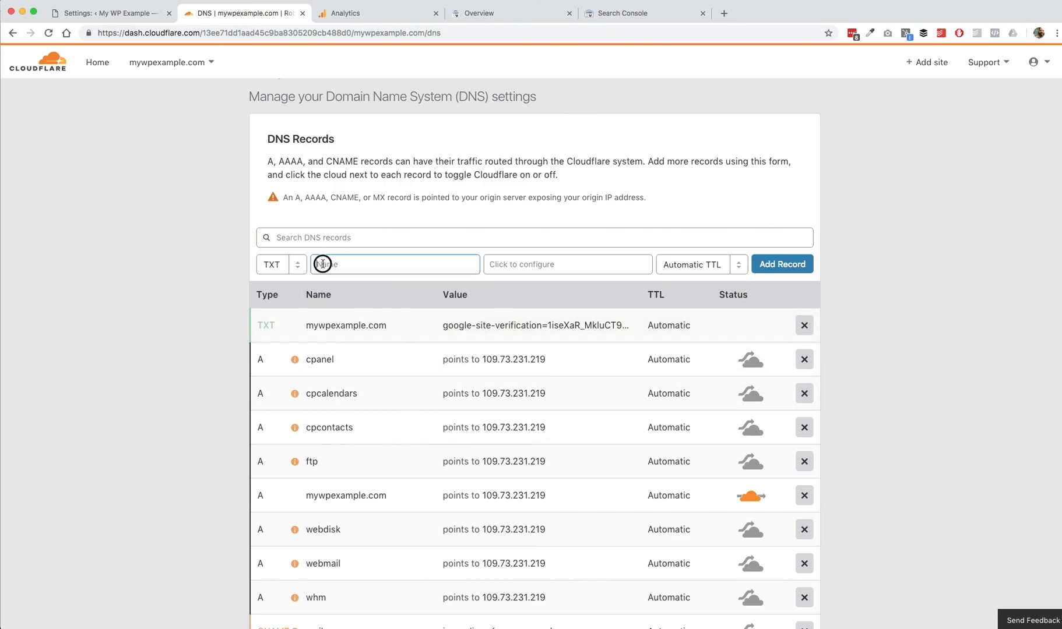
click(150, 359)
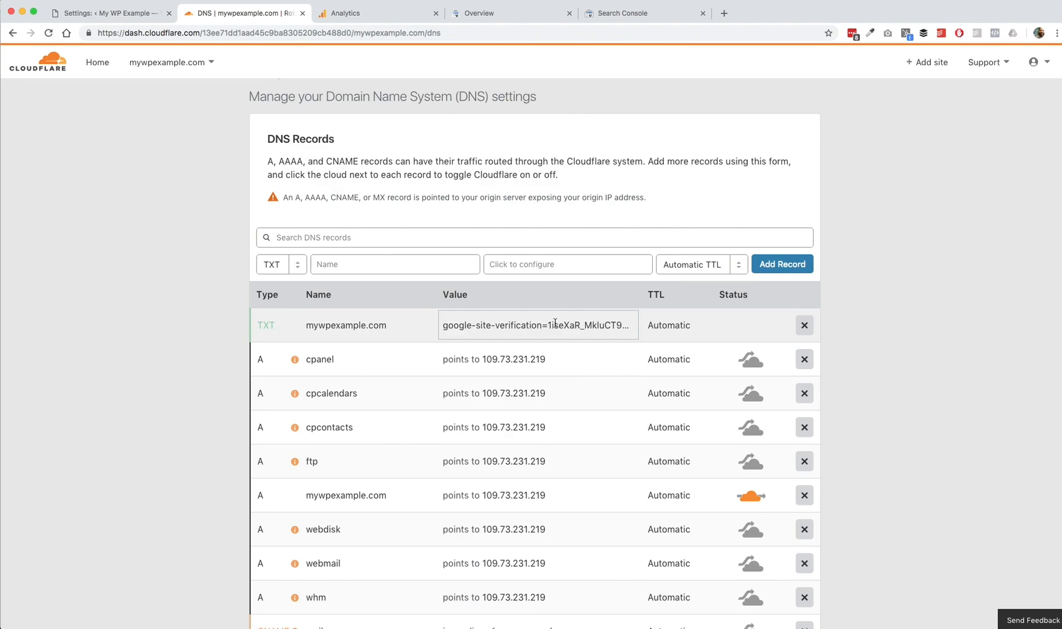
click(647, 21)
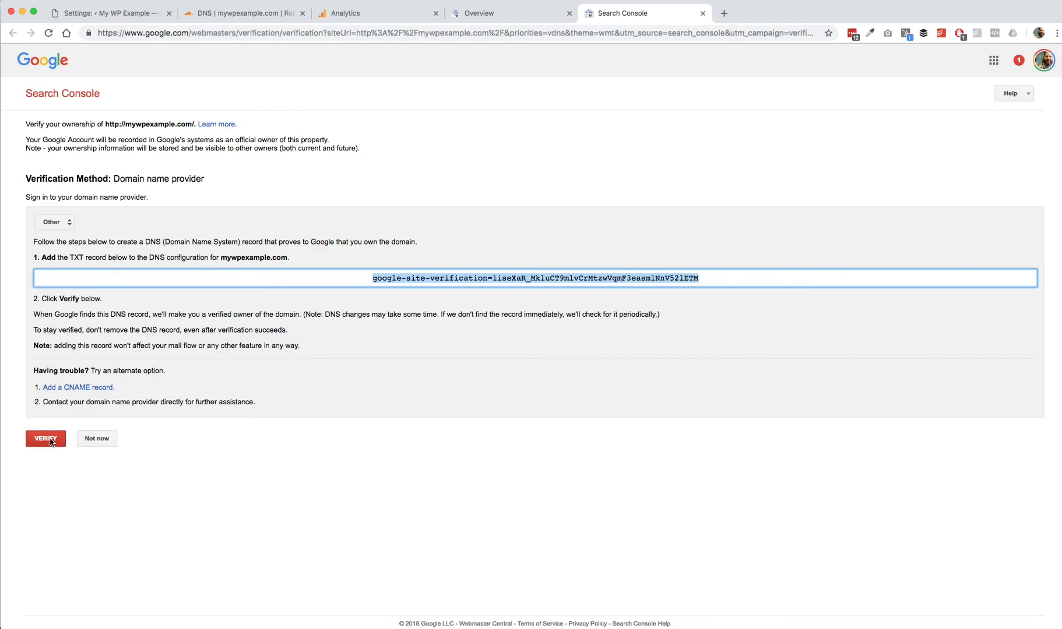
click(236, 13)
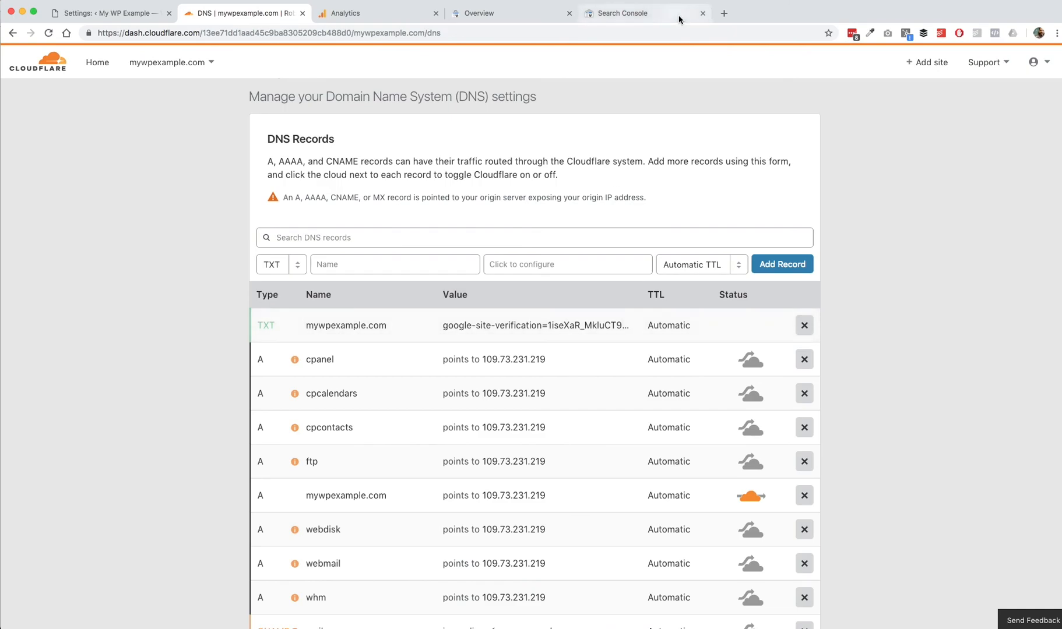
click(634, 12)
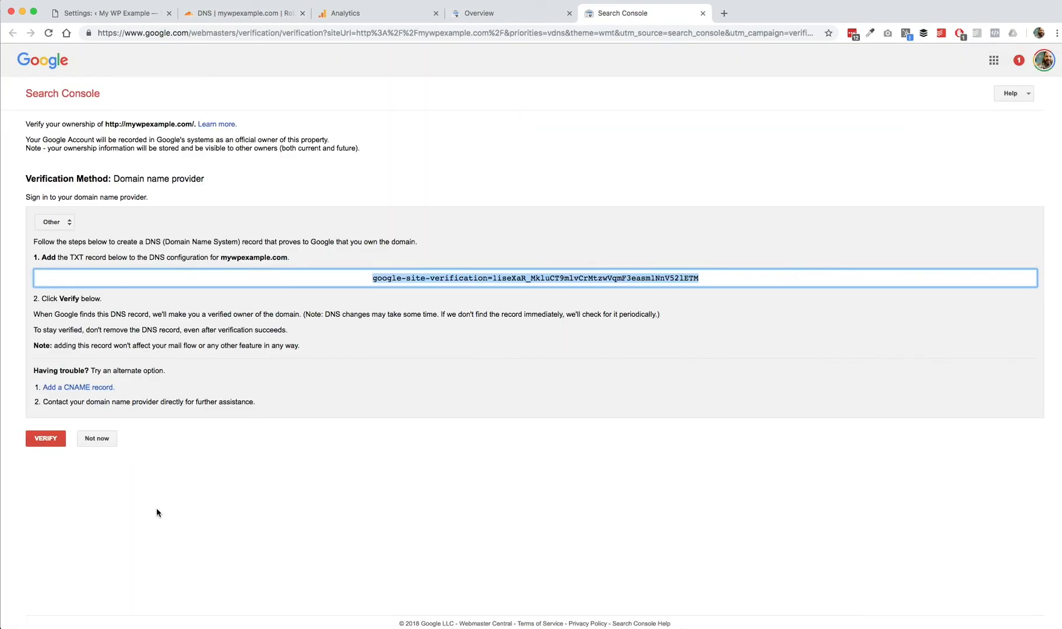
click(55, 442)
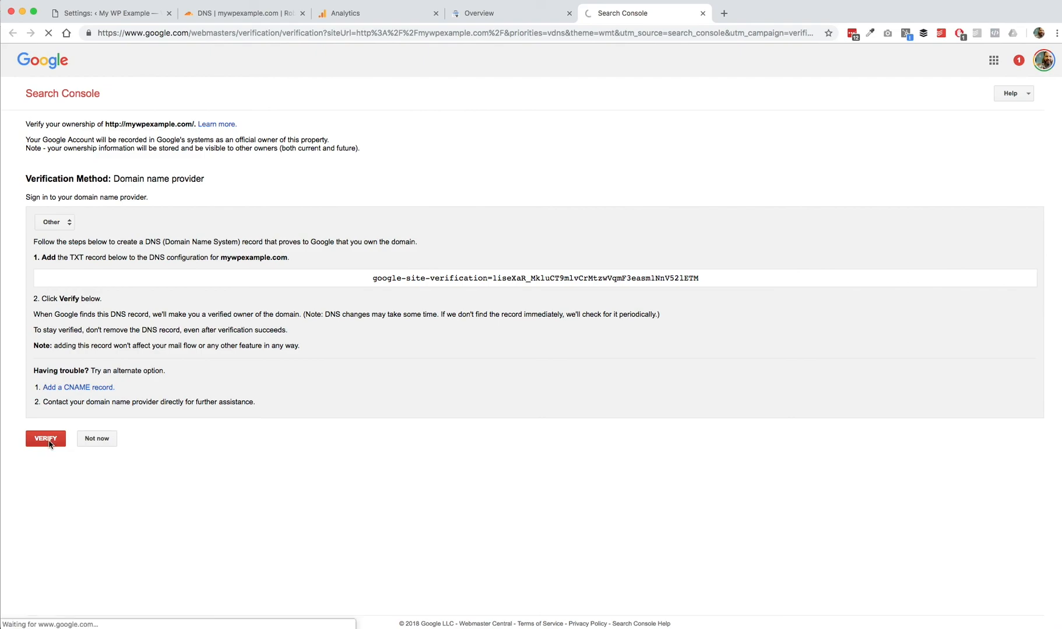